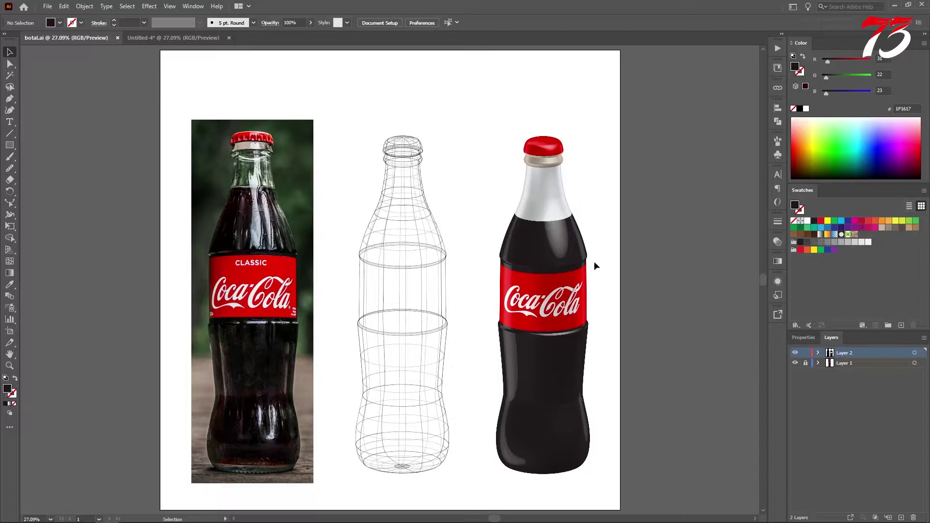
Step: Switch to the Untitled-4 document and bring the Coca-Cola bottle photo onto its artboard
click(172, 41)
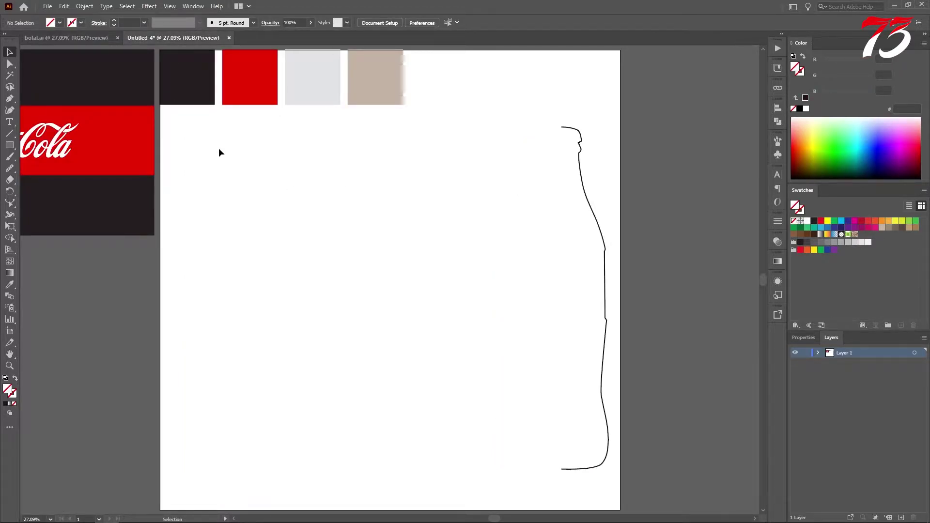
drag(423, 169, 255, 180)
key(space)
key(space)
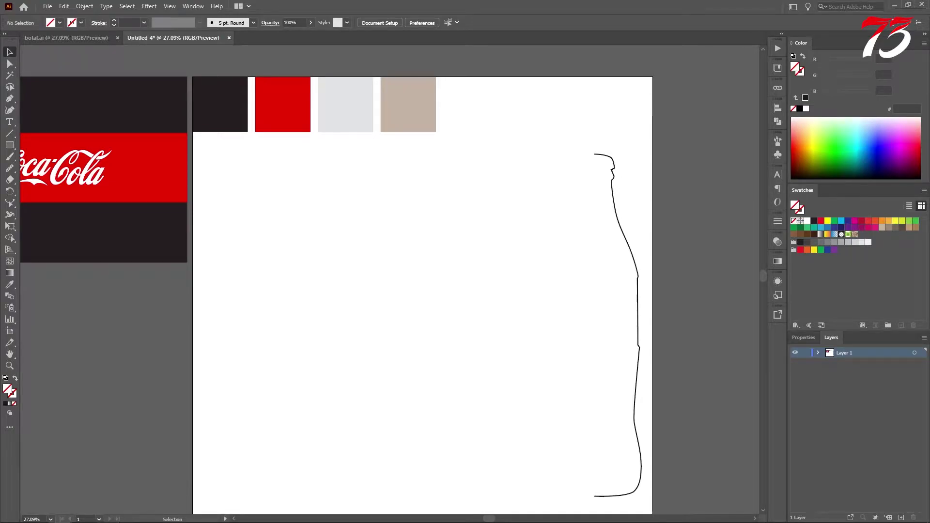
drag(528, 322, 473, 292)
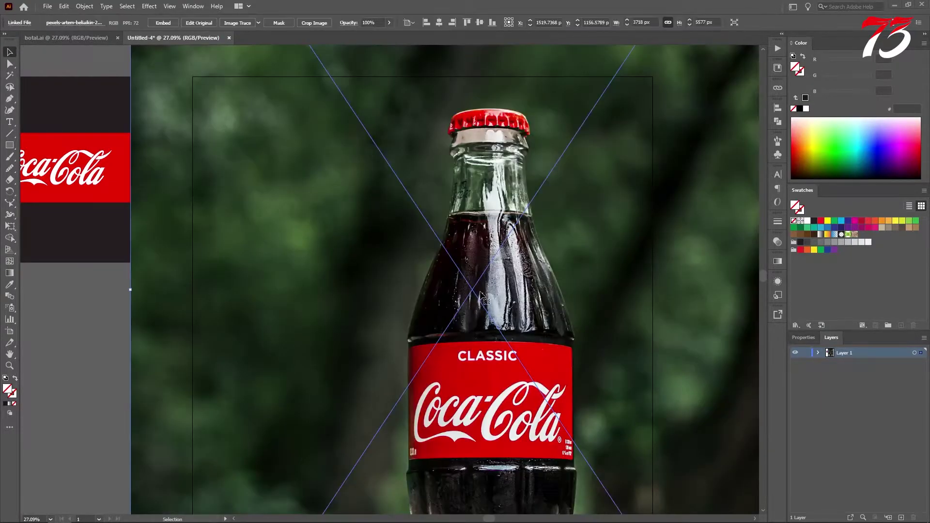
scroll(454, 289, down, 3)
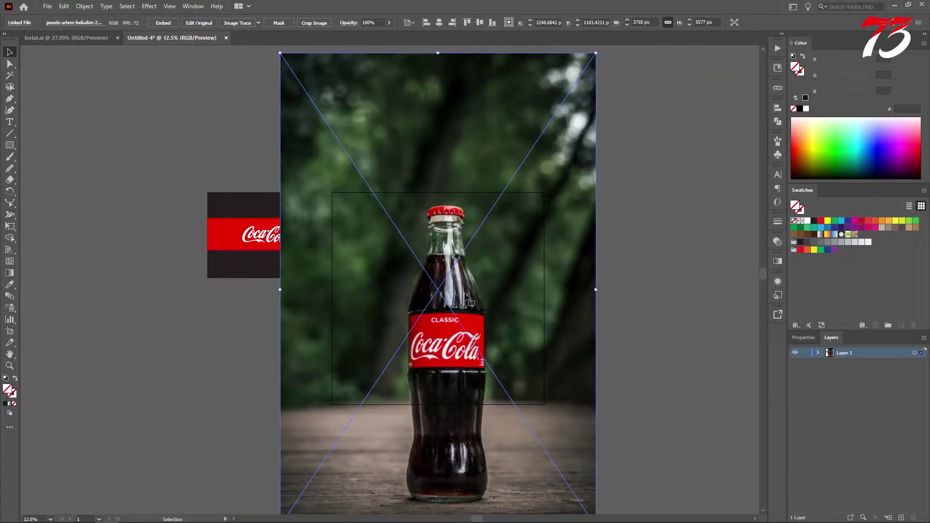
drag(496, 315, 484, 282)
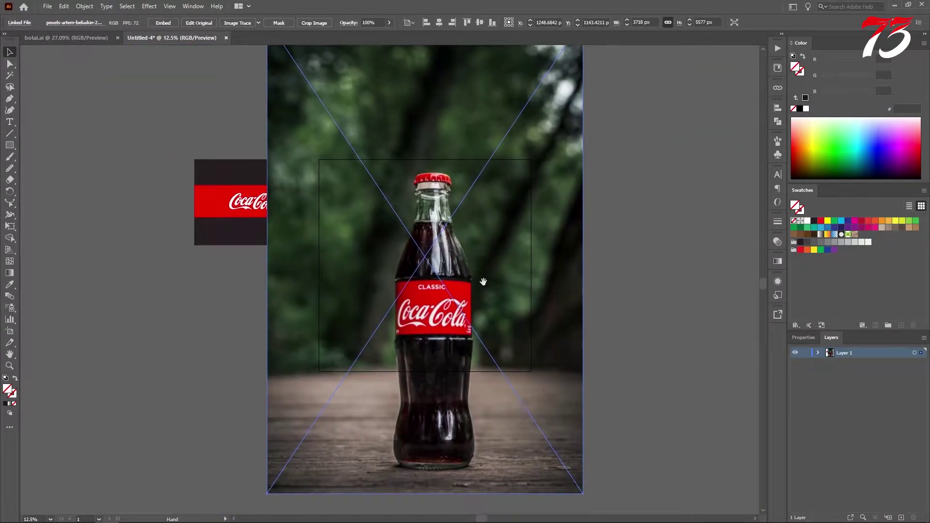
Step: Crop the linked bottle photo to a narrow upright area of about 1466 × 3779 px around the whole bottle
click(311, 23)
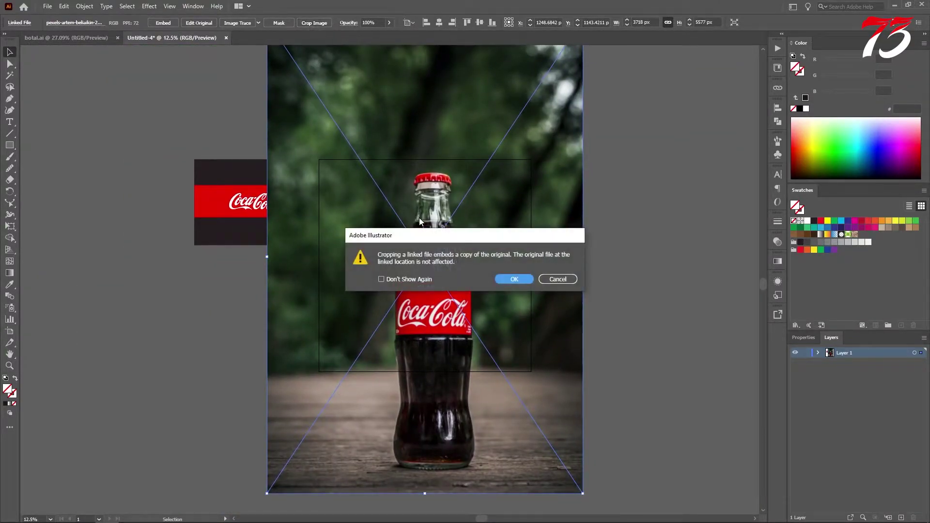
click(523, 281)
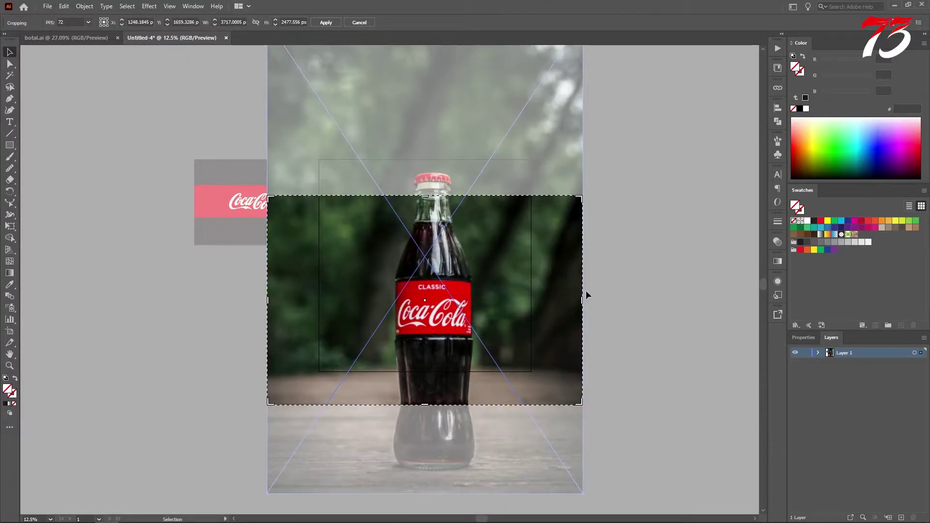
drag(583, 299, 492, 299)
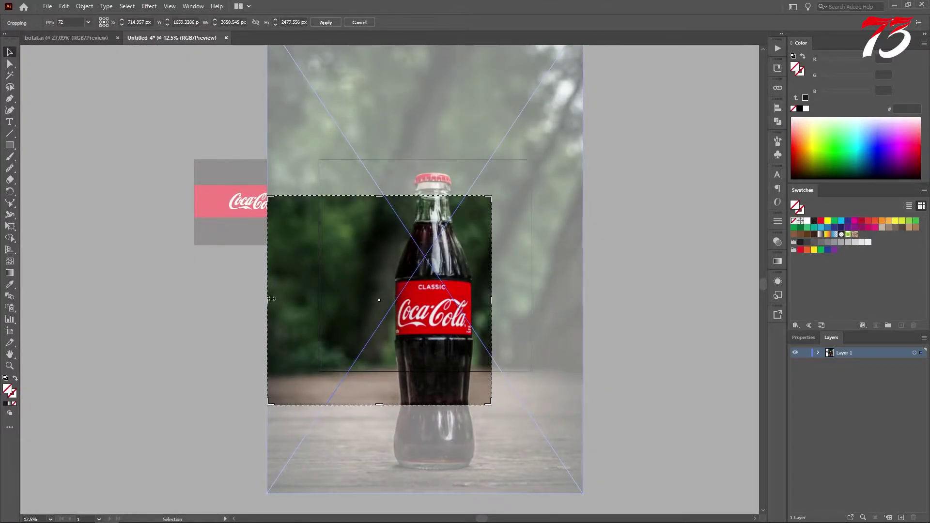
drag(269, 302, 368, 302)
drag(433, 200, 432, 163)
drag(432, 406, 439, 476)
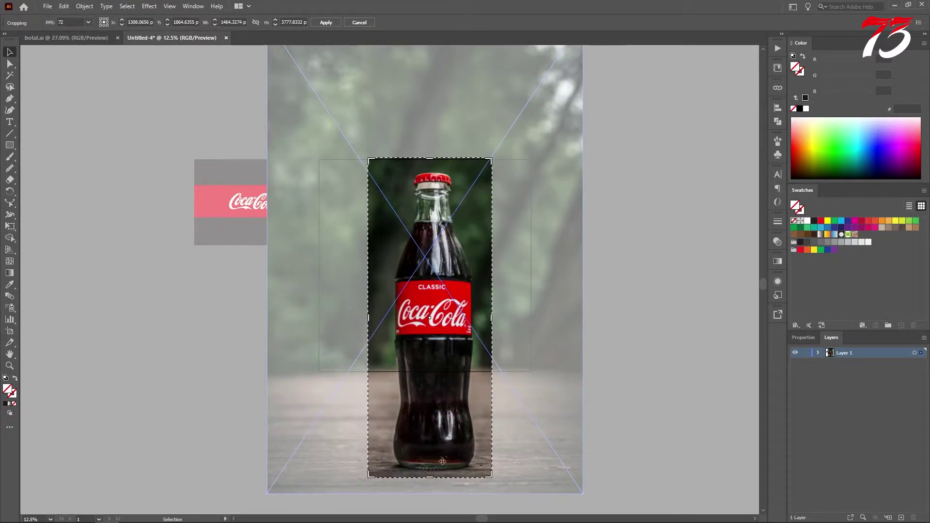
click(321, 24)
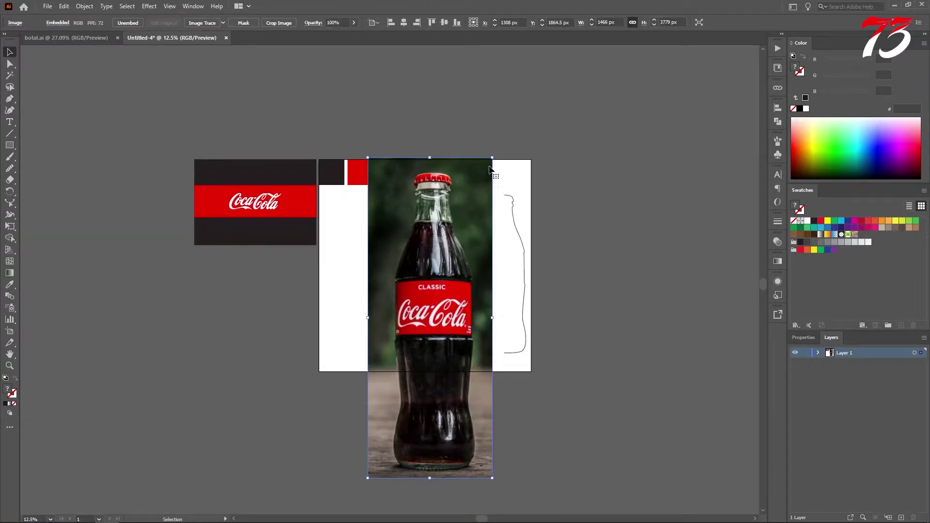
Step: Scale the cropped photo to about 670 × 1727 px, position it near the artboard's left edge, and deselect it
drag(493, 157, 369, 240)
drag(353, 286, 346, 268)
scroll(352, 260, up, 2)
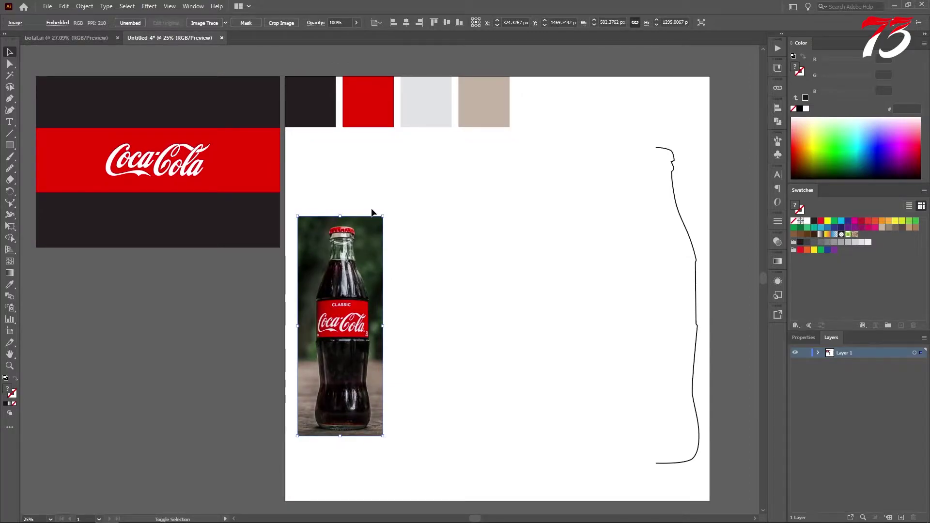
drag(382, 216, 418, 141)
drag(349, 220, 337, 255)
key(ctrl+shift+a)
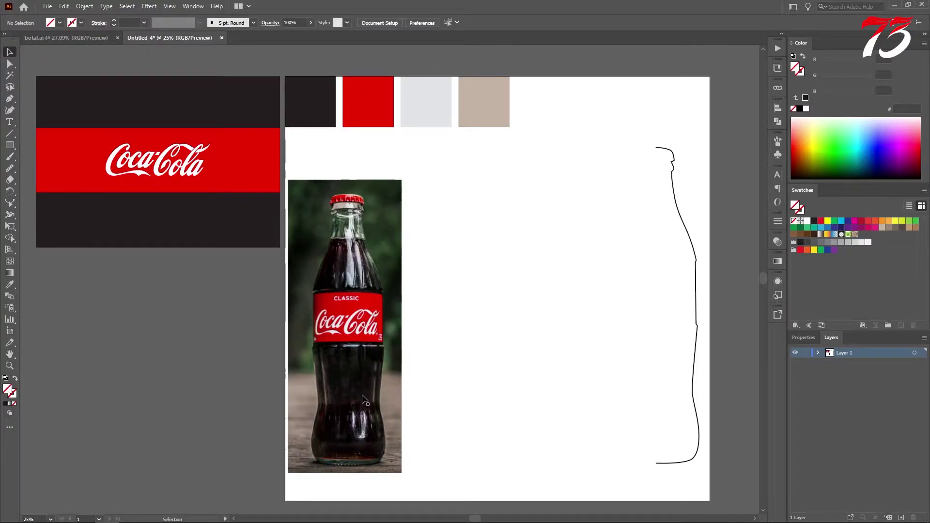
Step: Use the Pen tool to trace the bottle's base to its right corner, bending the segment along the rounded bottom edge
scroll(350, 431, up, 1)
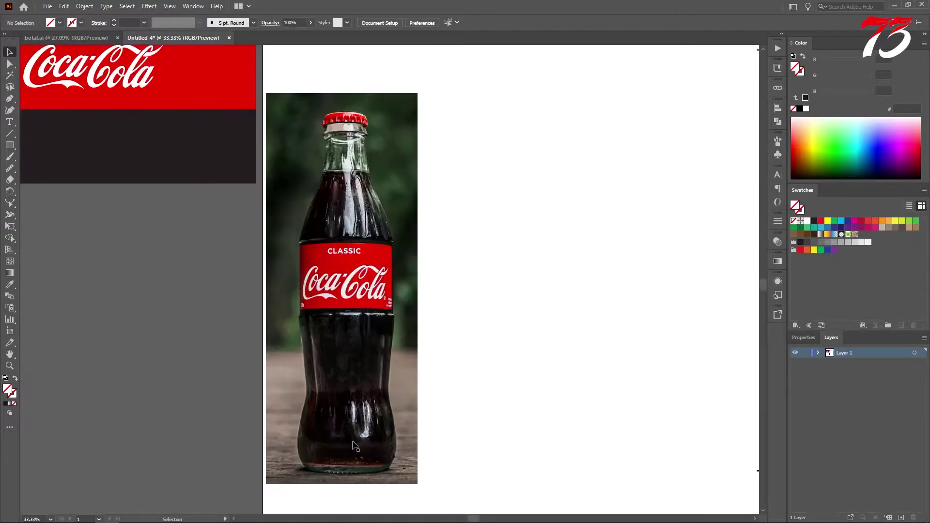
scroll(353, 442, up, 1)
drag(353, 441, 334, 381)
drag(307, 236, 325, 392)
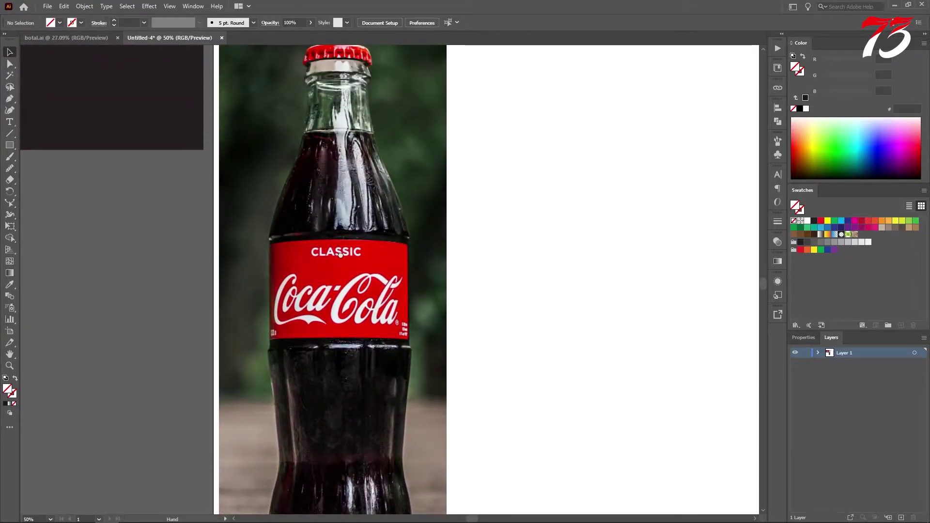
drag(341, 255, 341, 195)
drag(348, 290, 340, 225)
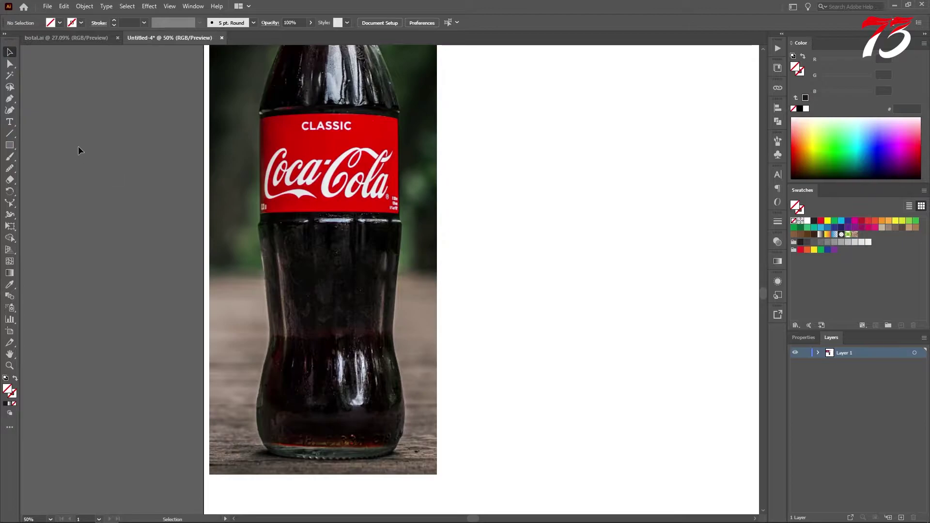
click(10, 99)
scroll(324, 446, up, 4)
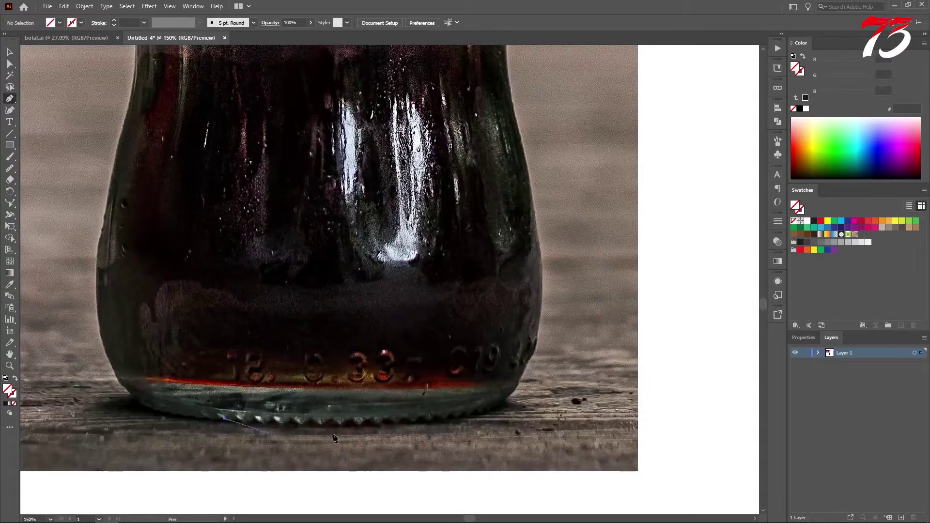
click(518, 385)
key(alt)
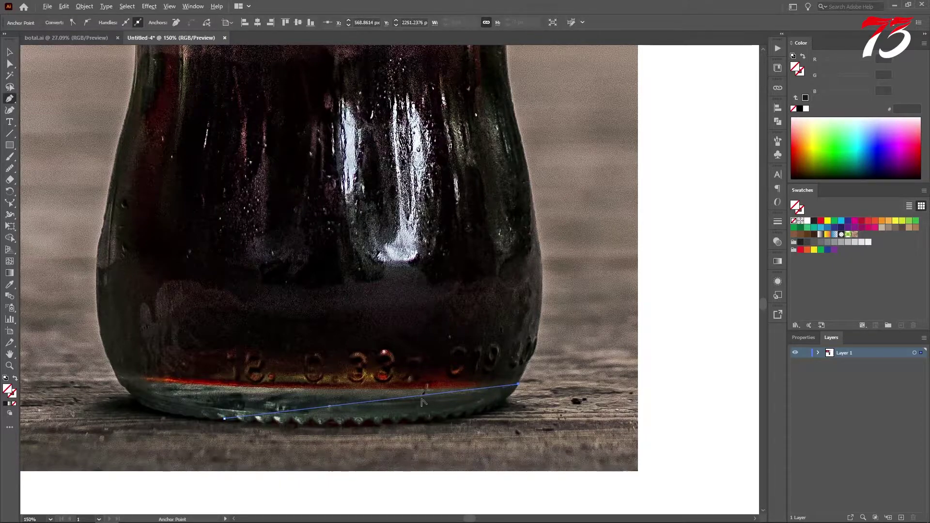
drag(420, 401, 467, 414)
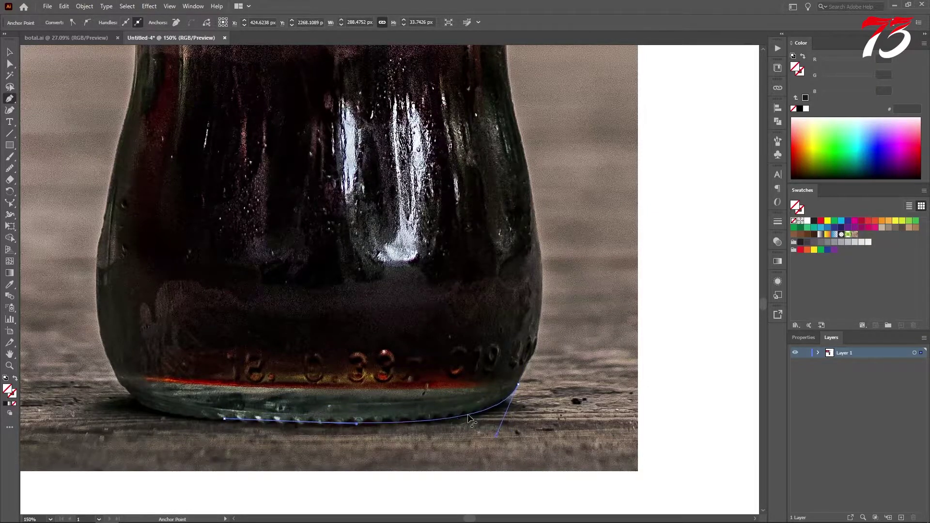
Step: Continue the path up the right side of the lower bottle, curving it along the bulge and the narrow waist
click(541, 256)
drag(530, 317, 542, 321)
scroll(541, 321, down, 1)
scroll(484, 305, up, 3)
scroll(462, 300, right, 1)
click(463, 318)
drag(471, 367, 473, 368)
click(469, 147)
drag(466, 208, 423, 370)
Step: Trace the ridge below the red label, the label's straight right edge, and the small step above it
scroll(439, 223, up, 3)
click(439, 234)
click(425, 217)
scroll(425, 218, up, 3)
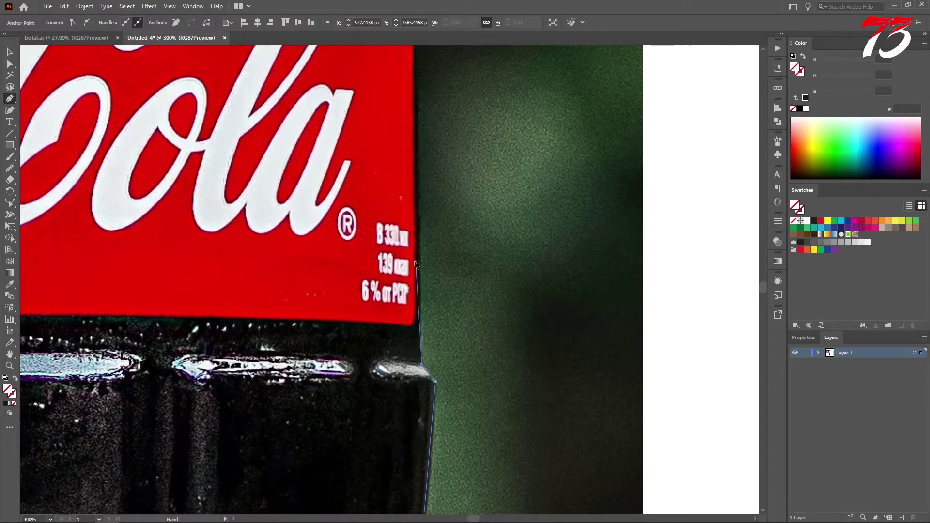
scroll(406, 218, down, 2)
scroll(407, 218, up, 3)
click(410, 181)
scroll(410, 180, up, 2)
click(421, 169)
Step: Trace the bottle's right shoulder with curved segments and extend the path up the neck to the glass lip
drag(421, 152, 477, 491)
scroll(478, 490, down, 2)
click(428, 344)
drag(459, 440, 463, 439)
click(369, 192)
drag(393, 256, 388, 257)
drag(382, 203, 353, 405)
click(330, 217)
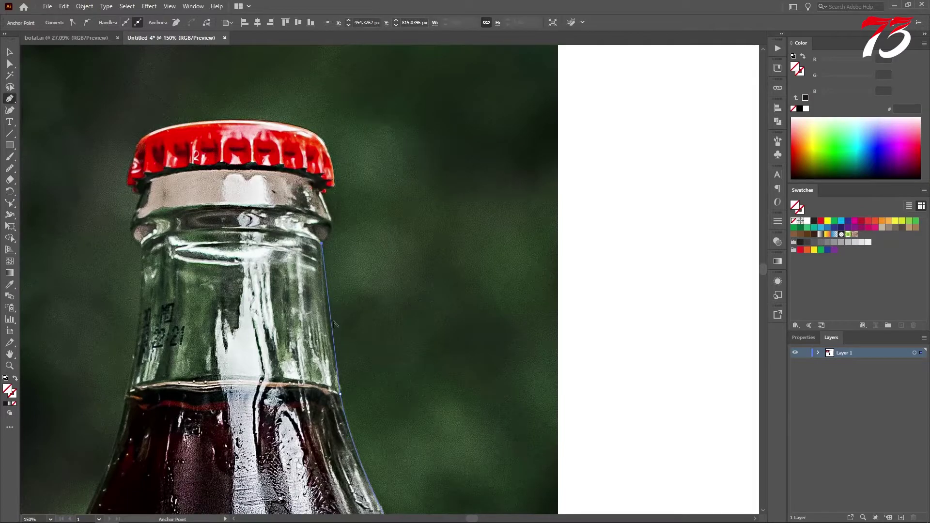
Step: Trace the right side of the glass lip and the red cap, end the path on the cap's top, and deselect it
scroll(330, 238, up, 2)
drag(319, 233, 332, 235)
click(313, 152)
click(339, 140)
drag(325, 115, 426, 264)
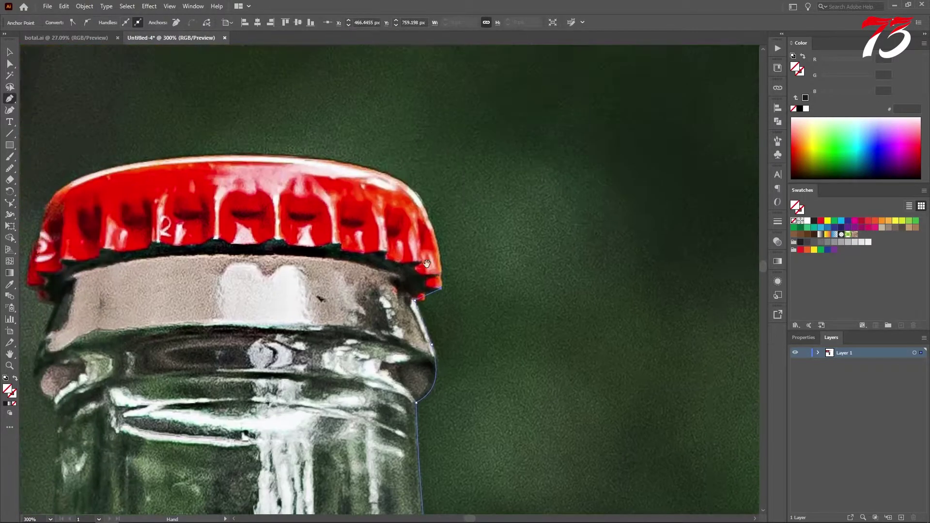
click(410, 187)
click(230, 154)
drag(322, 172, 339, 165)
alt+scroll(230, 158, down, 6)
drag(247, 244, 259, 242)
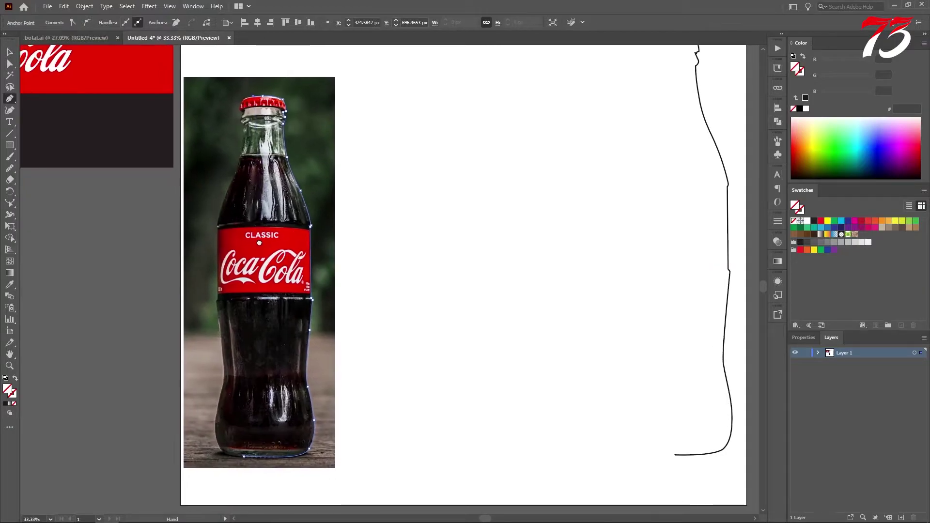
click(10, 54)
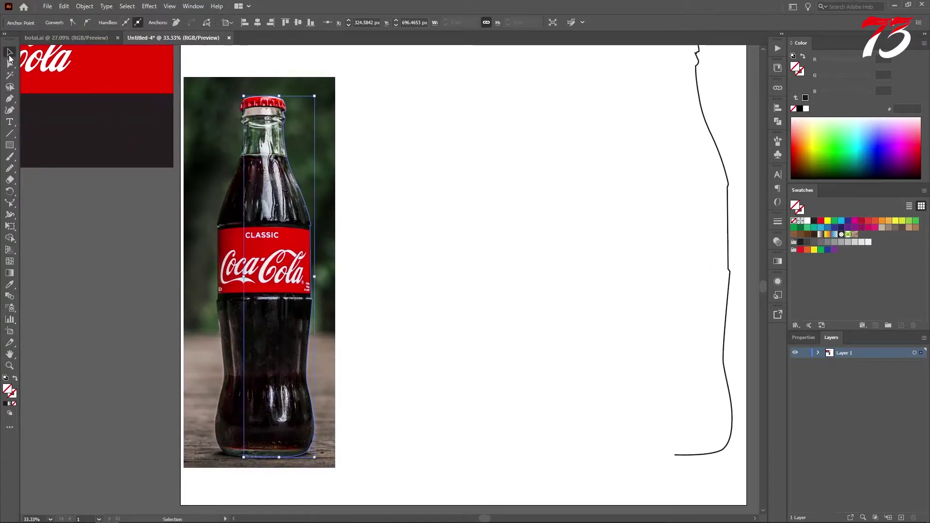
click(132, 188)
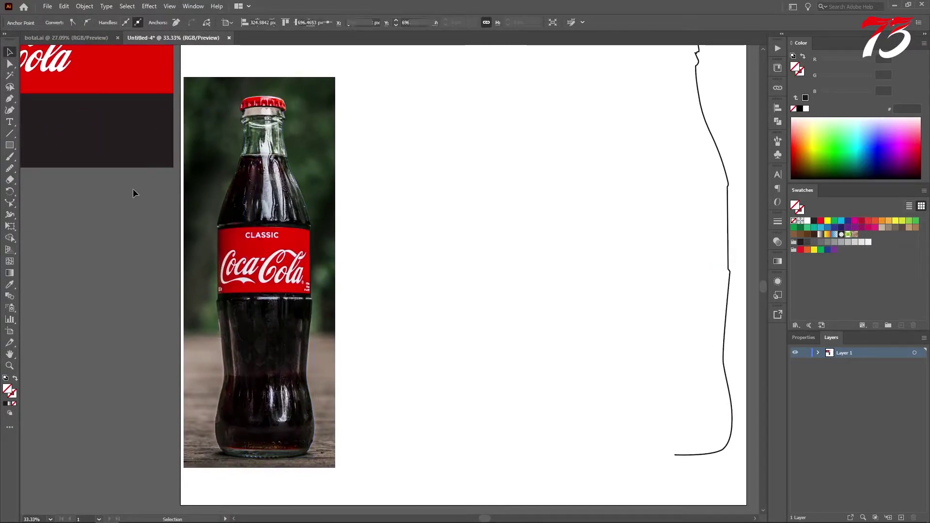
Step: Select the traced half-bottle path without the photo and give it a 3 pt stroke
click(261, 237)
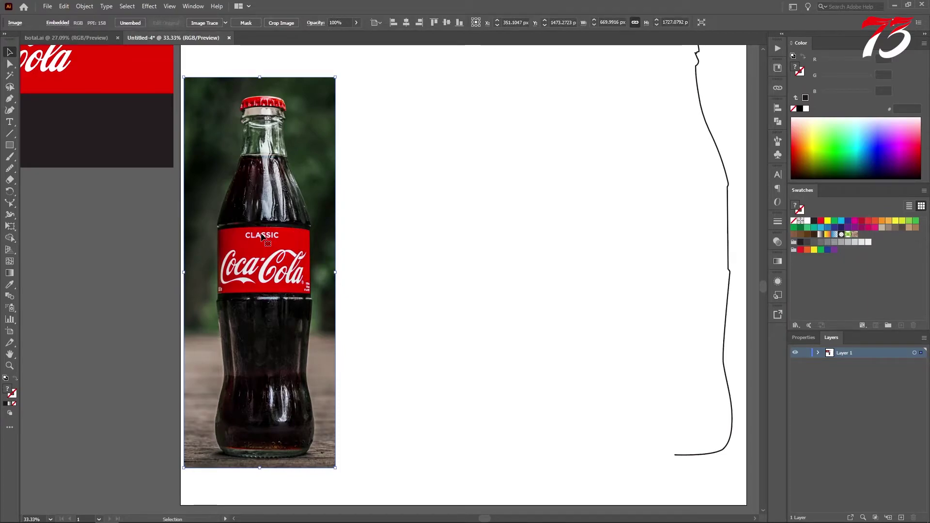
key(ctrl+shift+a)
drag(393, 220, 286, 294)
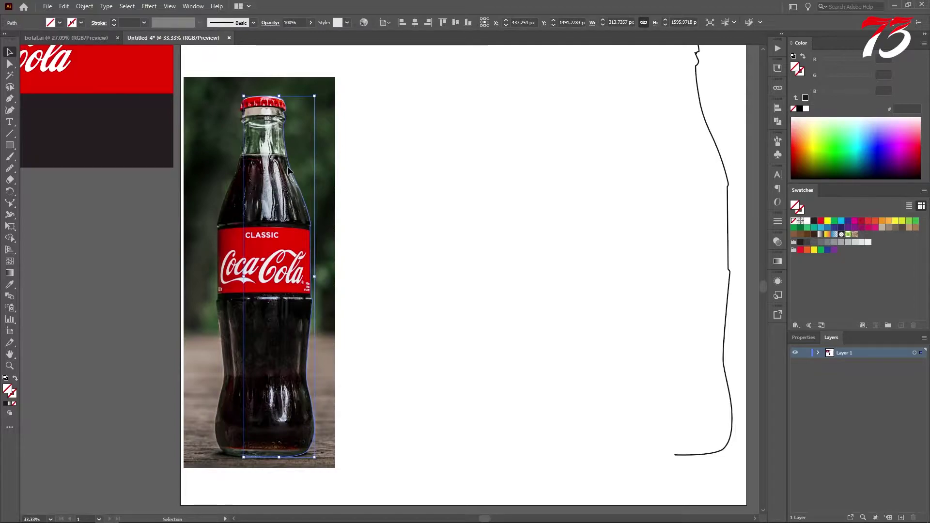
click(113, 20)
click(113, 20)
click(113, 20)
click(113, 20)
click(113, 20)
click(114, 20)
Step: Fill the half-bottle path with green 00B00E, remove its stroke, and deselect it
click(837, 156)
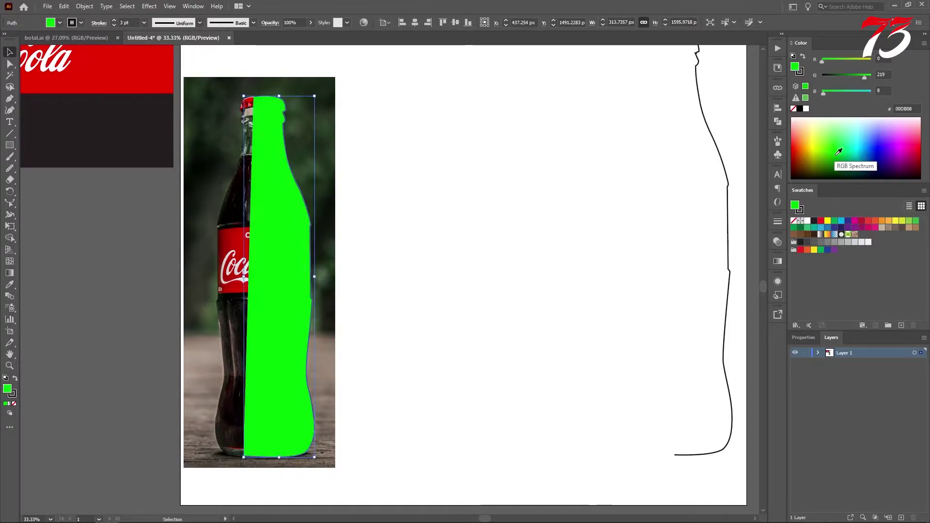
click(838, 159)
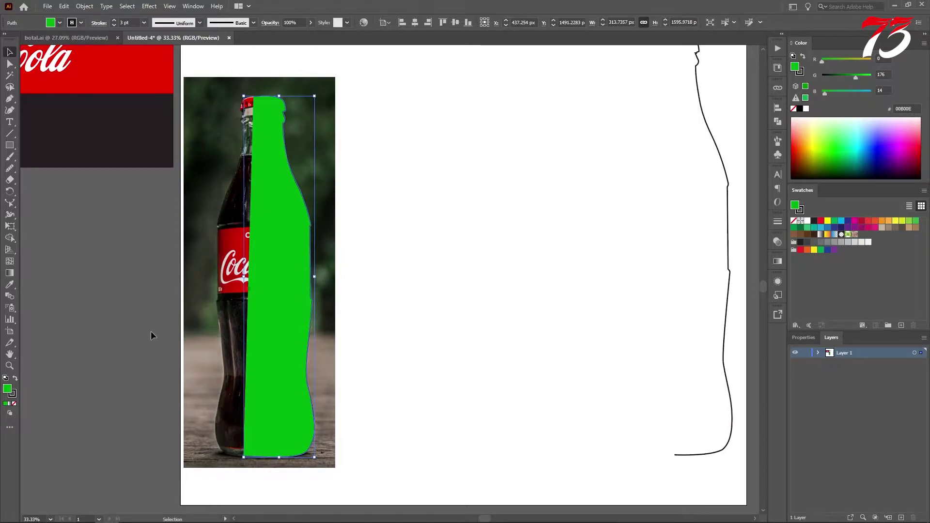
click(13, 395)
click(14, 404)
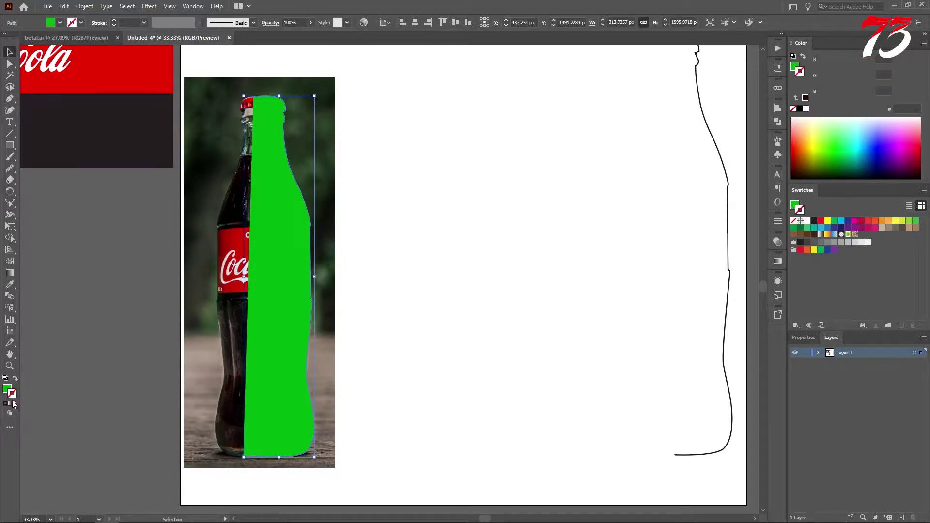
click(6, 388)
click(477, 306)
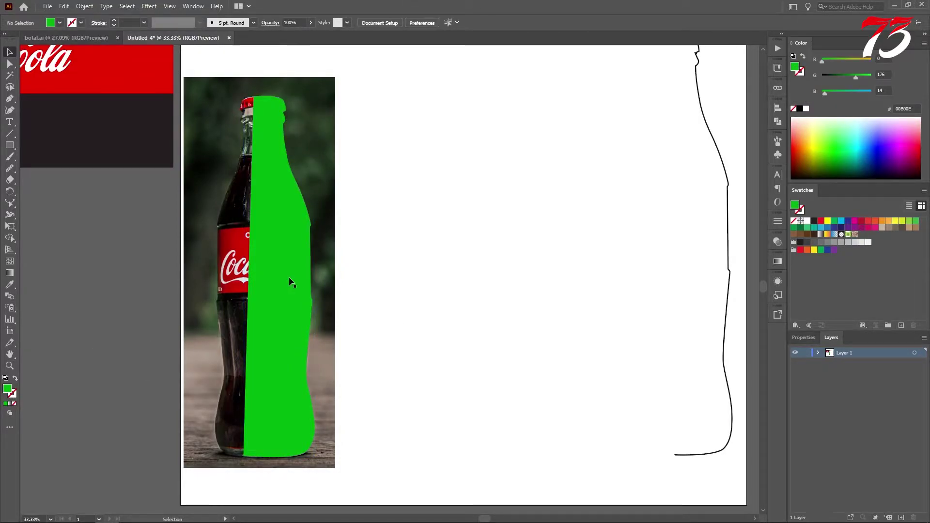
Step: Draw a vertical line about 1681 px long to the right of the photo and give it a 4 pt stroke
drag(9, 134, 34, 131)
drag(421, 72, 463, 451)
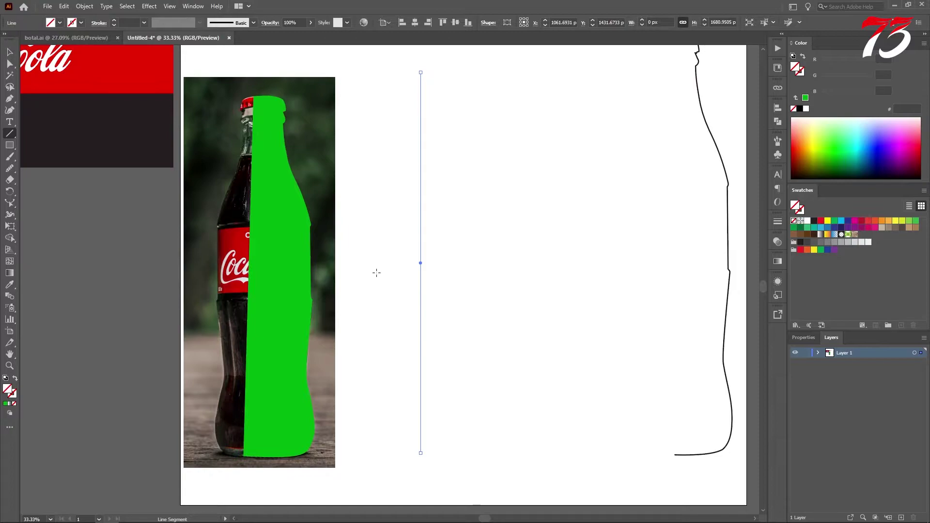
click(114, 21)
click(114, 20)
click(114, 21)
click(113, 20)
key(v)
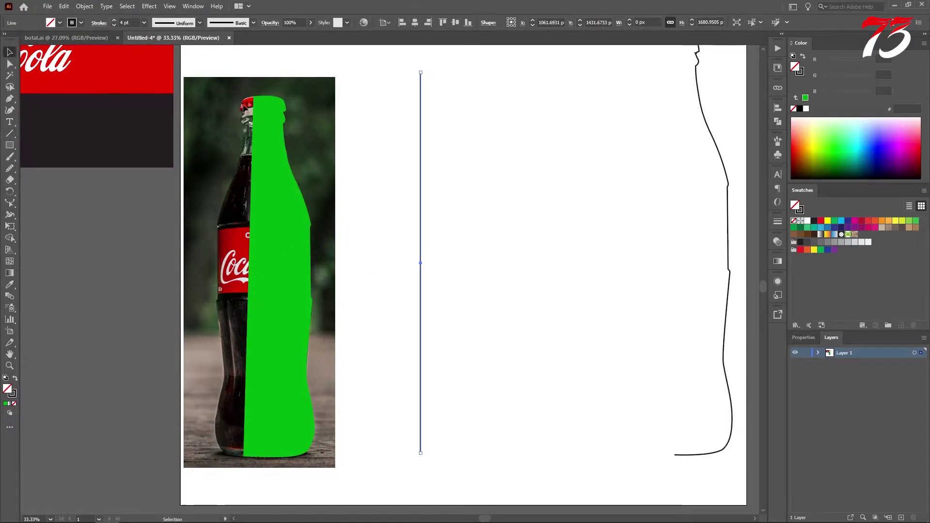
Step: Select the vertical line and set its stroke colour to green 1ED300
drag(384, 135, 453, 217)
click(12, 395)
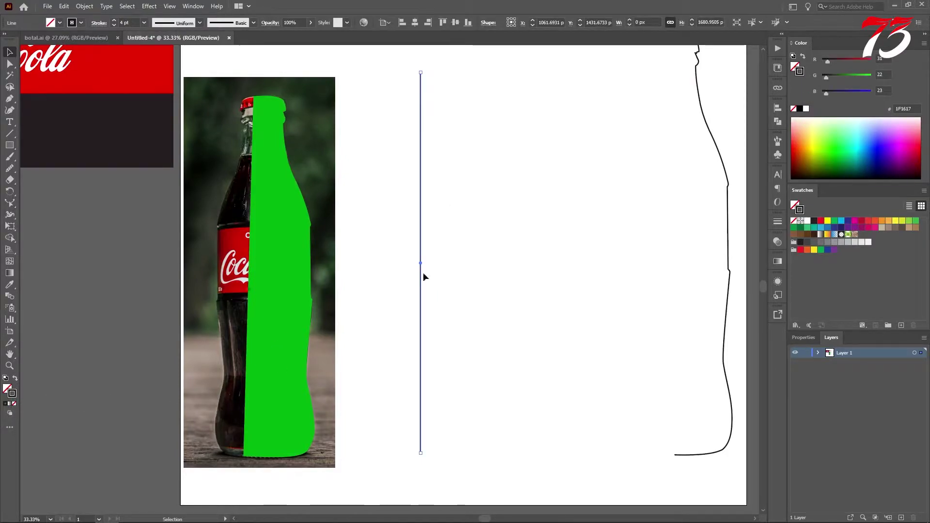
click(826, 147)
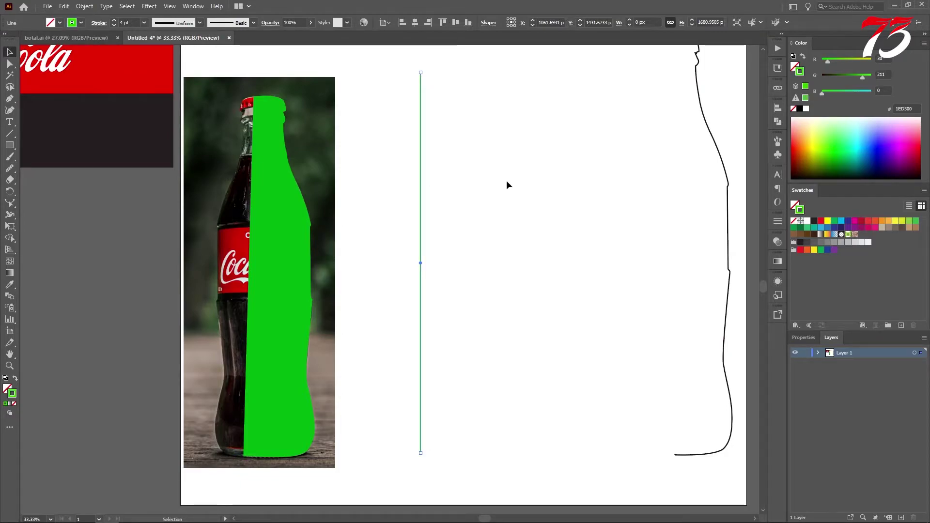
Step: Swap the green half-bottle shape's fill and stroke, give it a 7 pt stroke, and deselect it
click(269, 215)
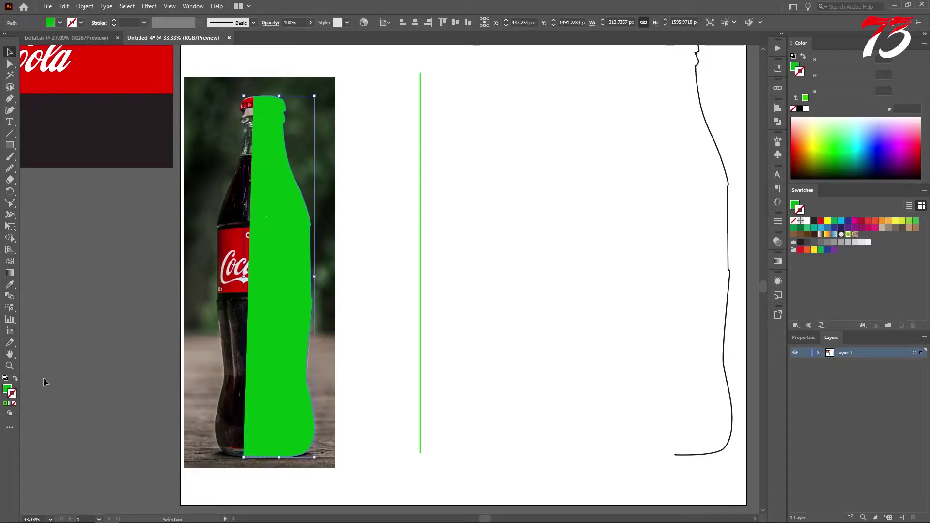
click(15, 380)
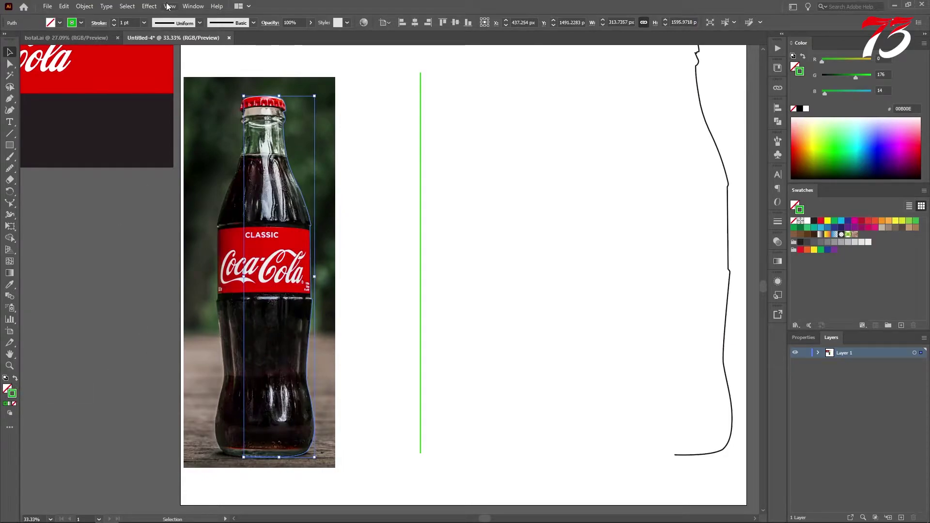
click(114, 20)
click(114, 20)
click(114, 20)
click(114, 20)
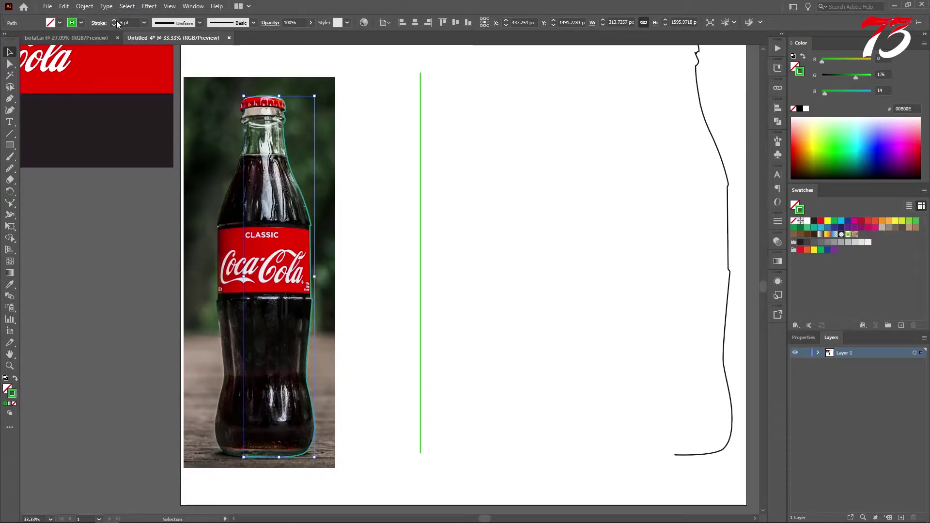
click(408, 154)
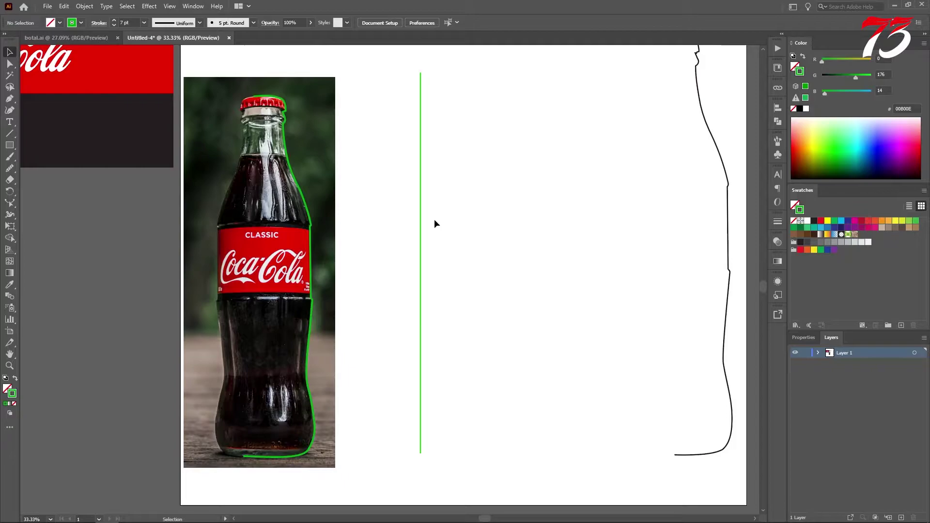
Step: Move the vertical line onto the bottle's centre axis and use Shape Builder to trim the half-bottle path's base end that extends past it
drag(421, 228, 262, 227)
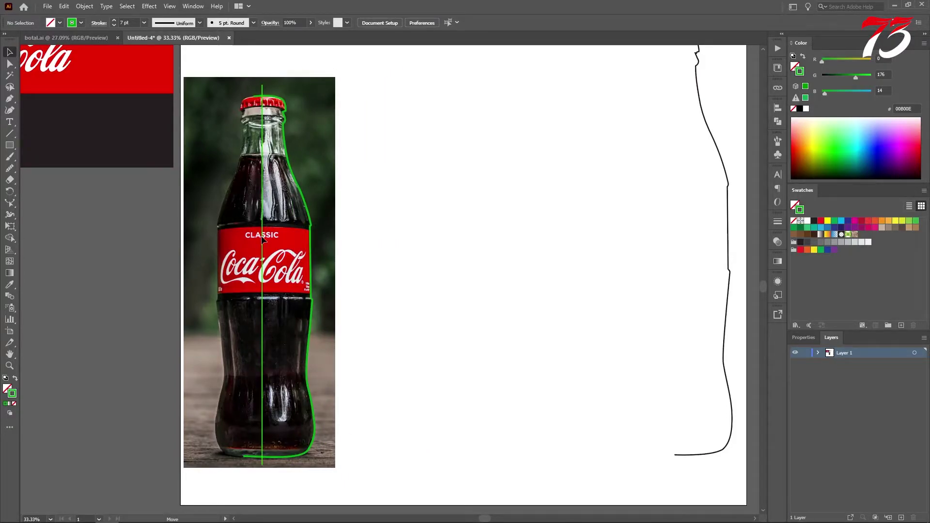
click(262, 239)
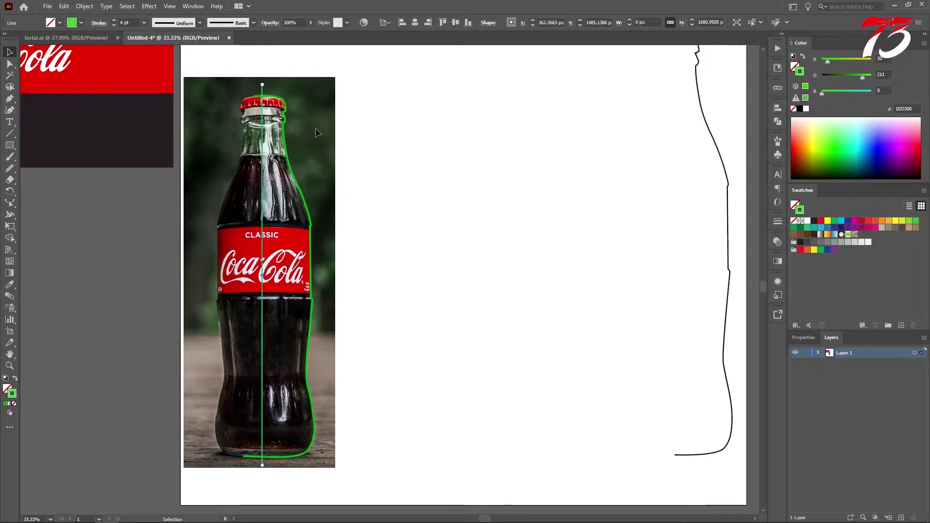
drag(241, 85, 318, 178)
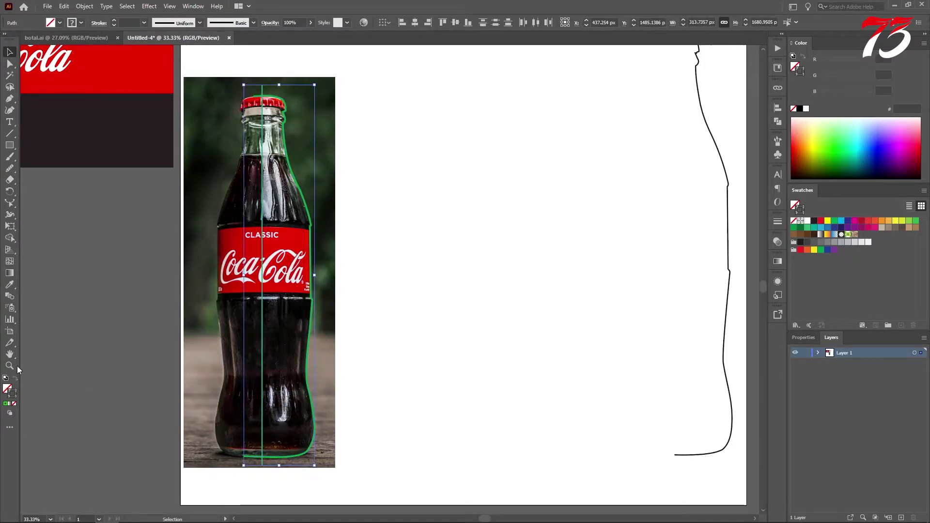
click(10, 240)
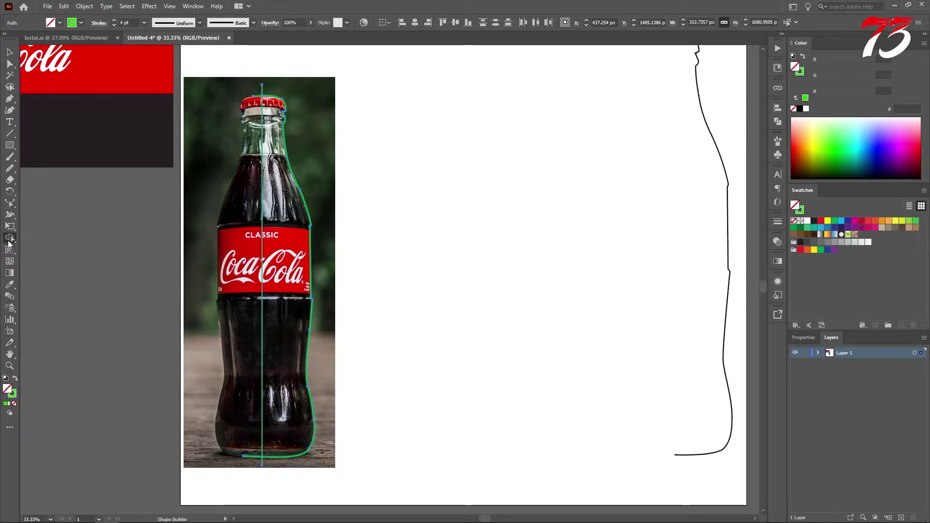
scroll(264, 98, up, 2)
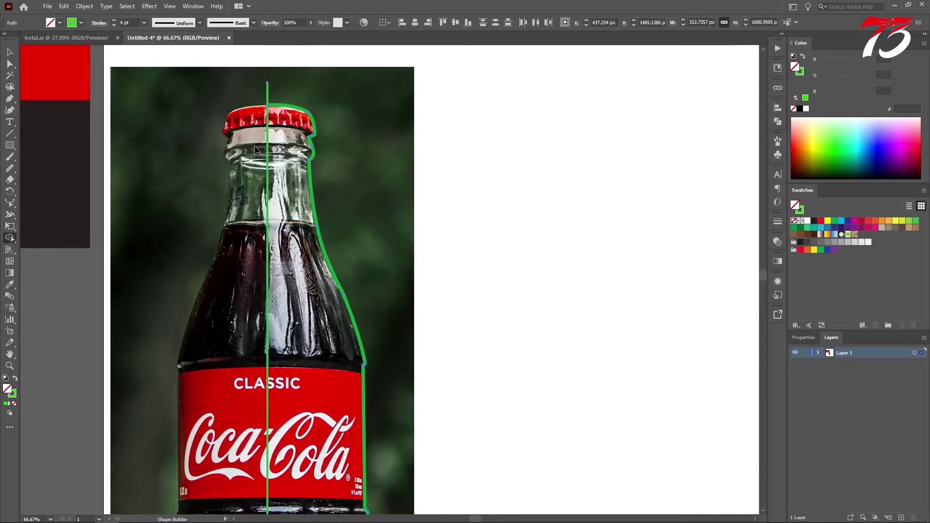
key(space)
drag(257, 360, 260, 110)
drag(272, 431, 304, 233)
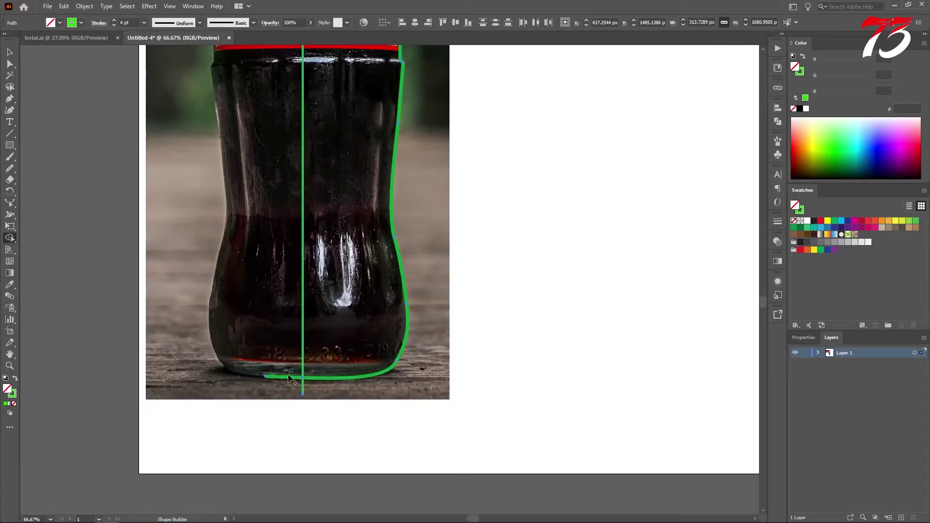
drag(287, 417, 286, 418)
scroll(277, 406, down, 2)
scroll(277, 338, down, 1)
Step: Separate the vertical centre line from the traced half-bottle path and delete the line
key(v)
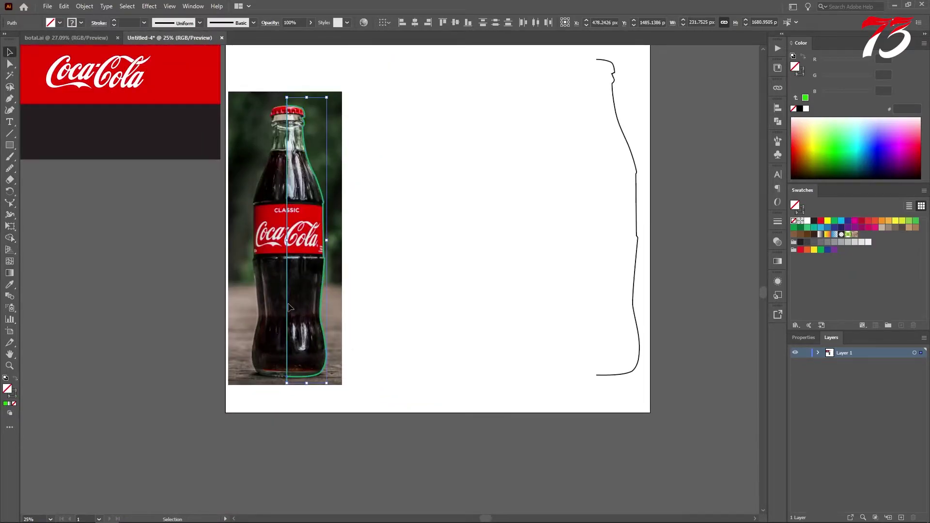
click(342, 271)
drag(292, 264, 361, 256)
key(Delete)
key(space)
click(266, 258)
drag(446, 146, 573, 227)
drag(358, 238, 331, 250)
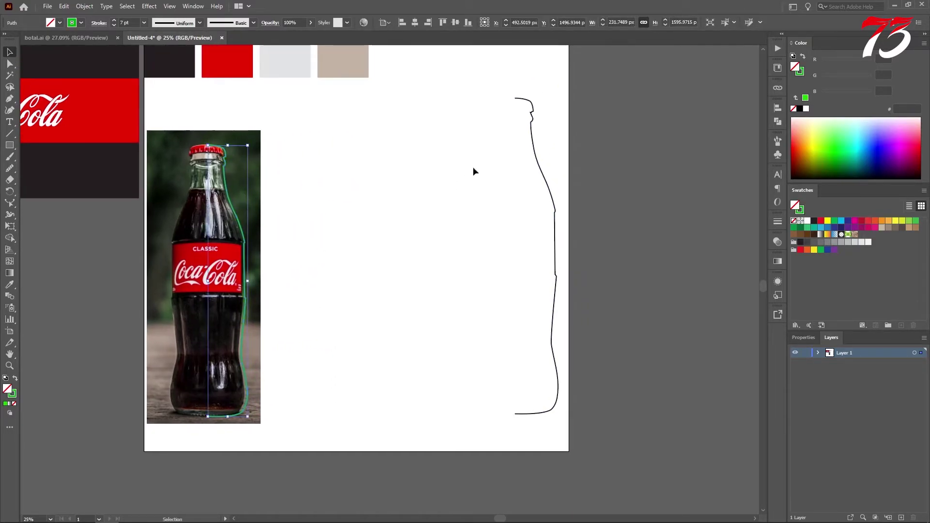
Step: Move the black half-bottle outline about 440 px closer to the photo
drag(602, 237, 602, 237)
drag(549, 192, 479, 196)
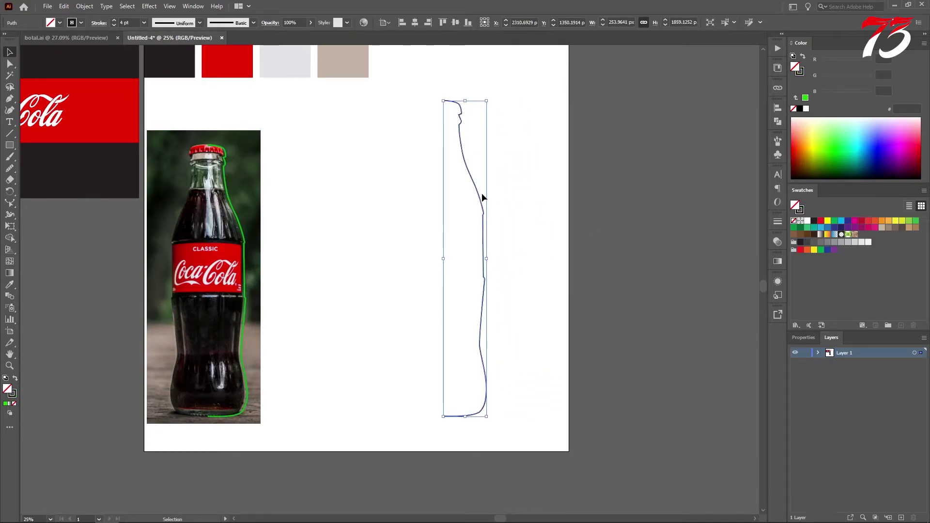
scroll(455, 196, right, 2)
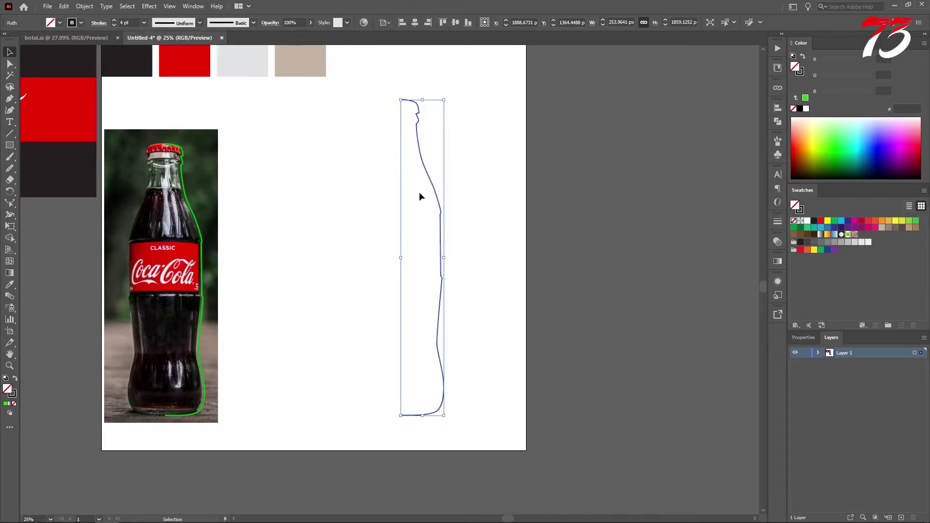
Step: Apply a 360° 3D Revolve with Plastic Shading to the black outline and shift its light towards the sphere's upper-right edge
click(150, 6)
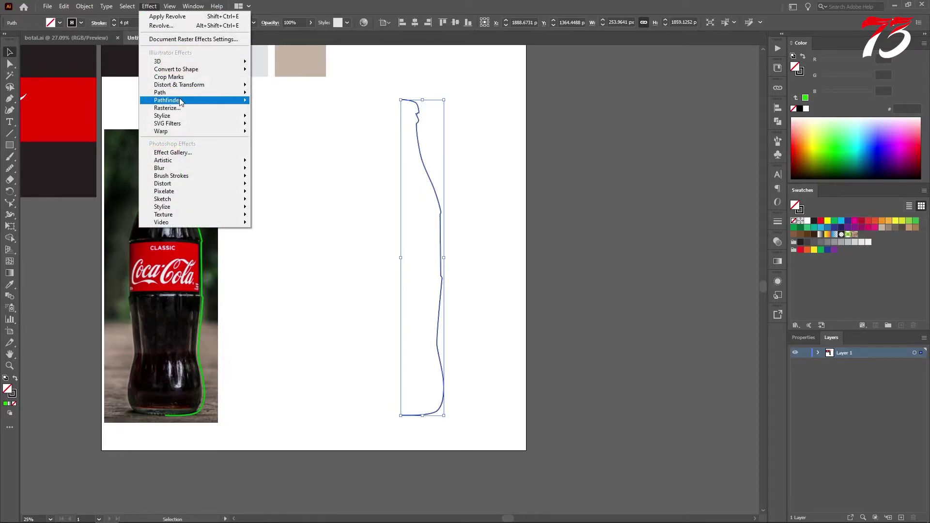
mouse_move(175, 62)
click(277, 74)
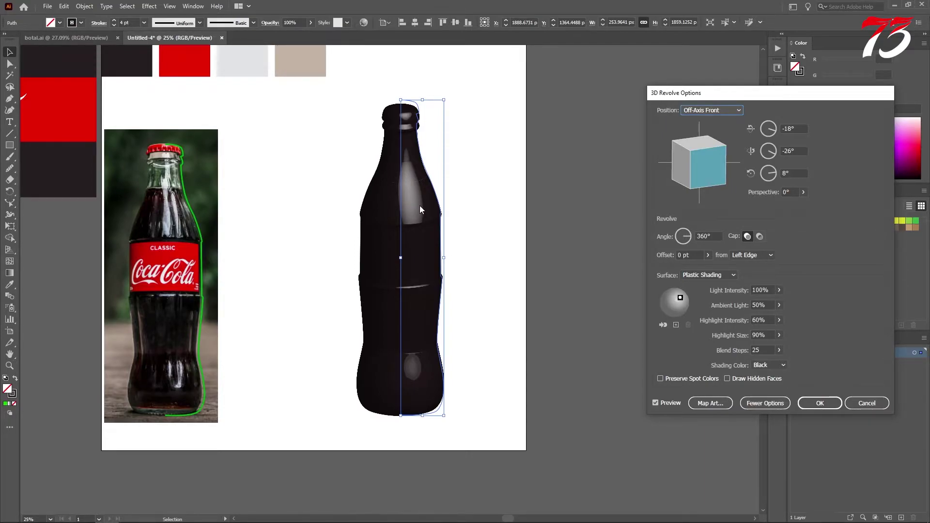
drag(680, 298, 683, 294)
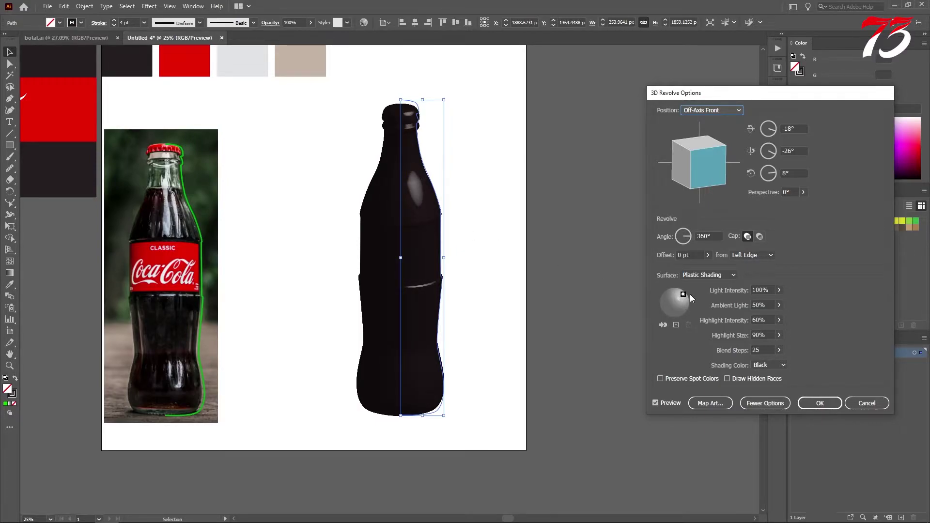
drag(682, 294, 683, 295)
Step: Add a second light at the upper left of the shading sphere and set its intensity to 39%
click(676, 324)
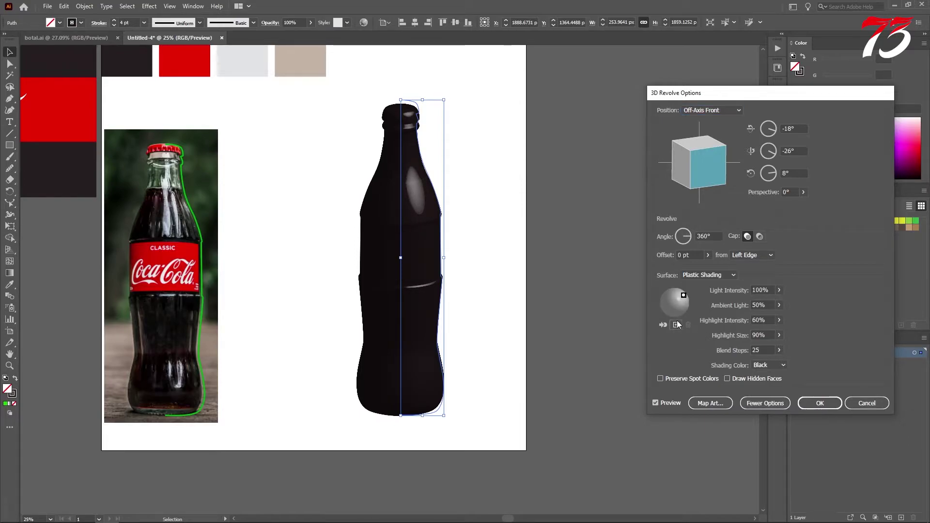
drag(675, 303, 665, 296)
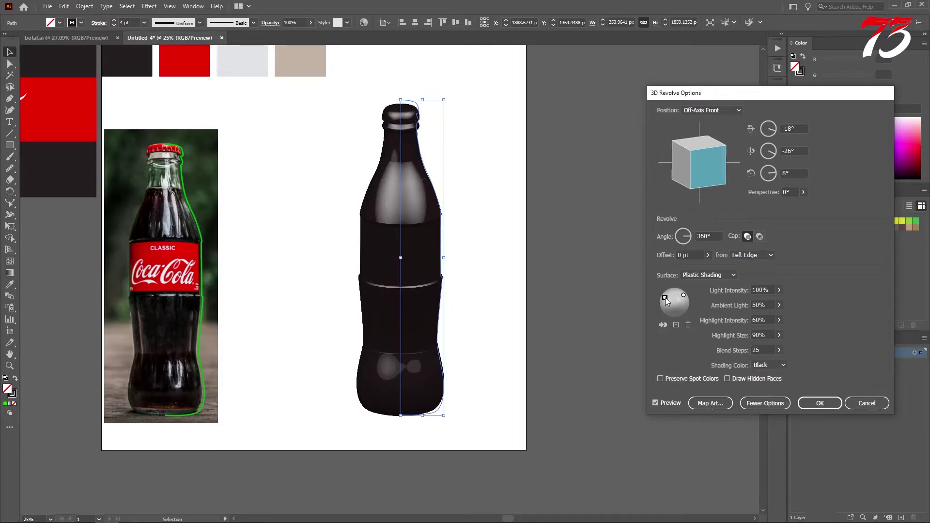
click(779, 290)
drag(755, 302, 755, 300)
click(800, 292)
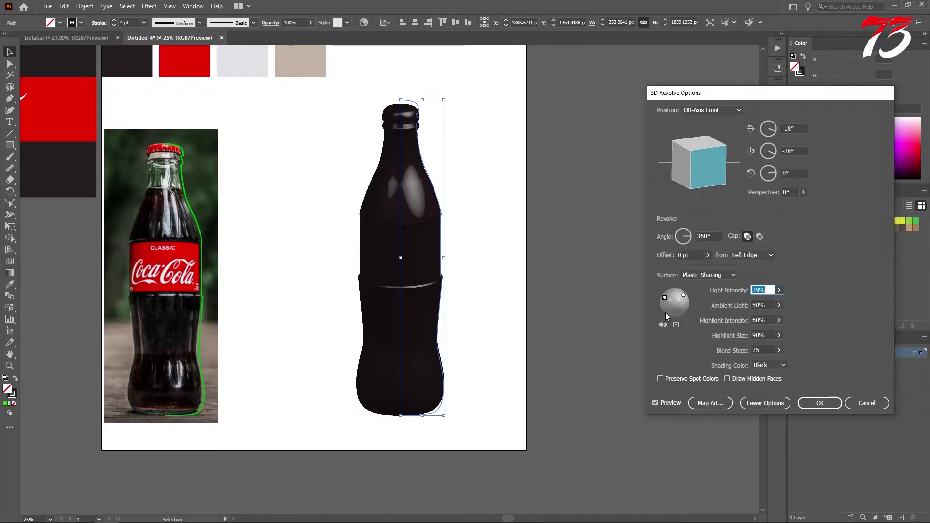
Step: Add a third light behind the bottle, place it at the lower right of the shading sphere, and apply the revolve
click(676, 325)
drag(674, 302, 674, 306)
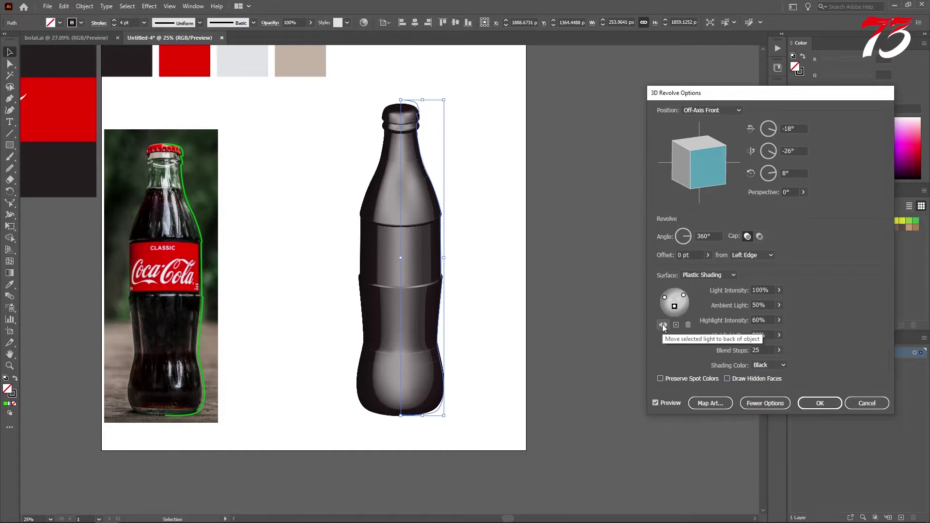
click(661, 325)
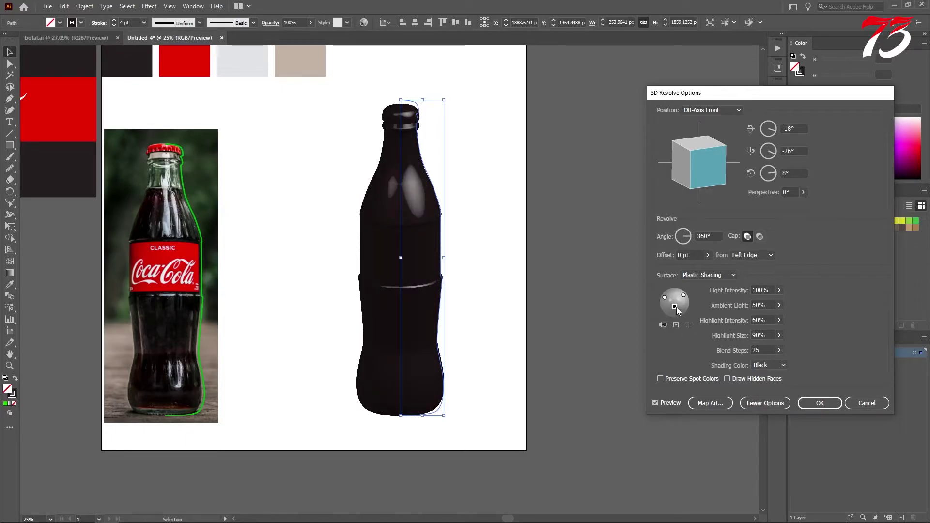
drag(675, 306, 685, 310)
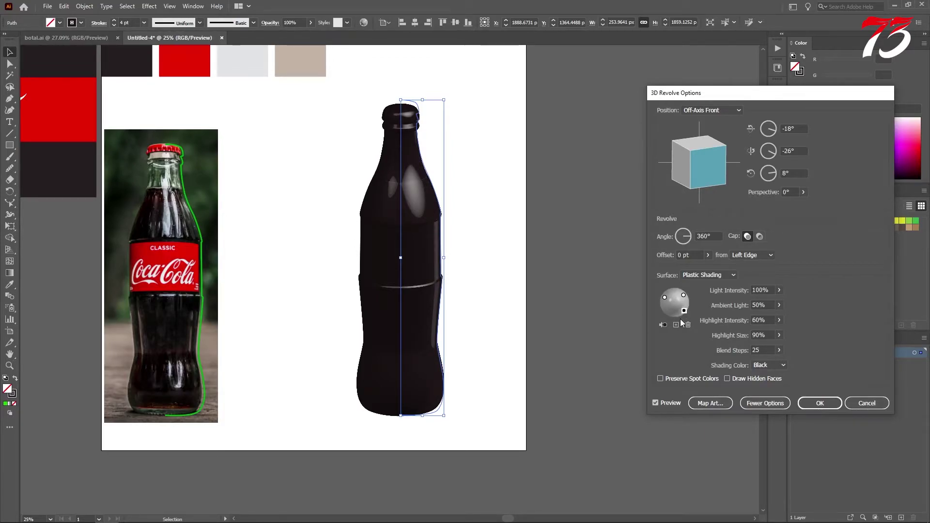
drag(683, 311, 683, 309)
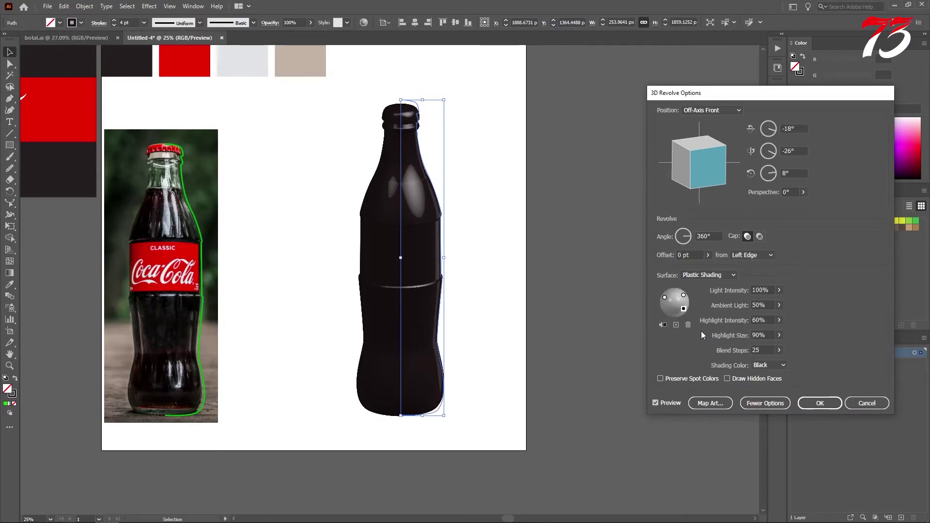
click(823, 403)
Step: Show the document's symbols and save the grouped Coca-Cola label artwork as a dynamic Movie Clip symbol
click(577, 286)
drag(462, 227, 524, 271)
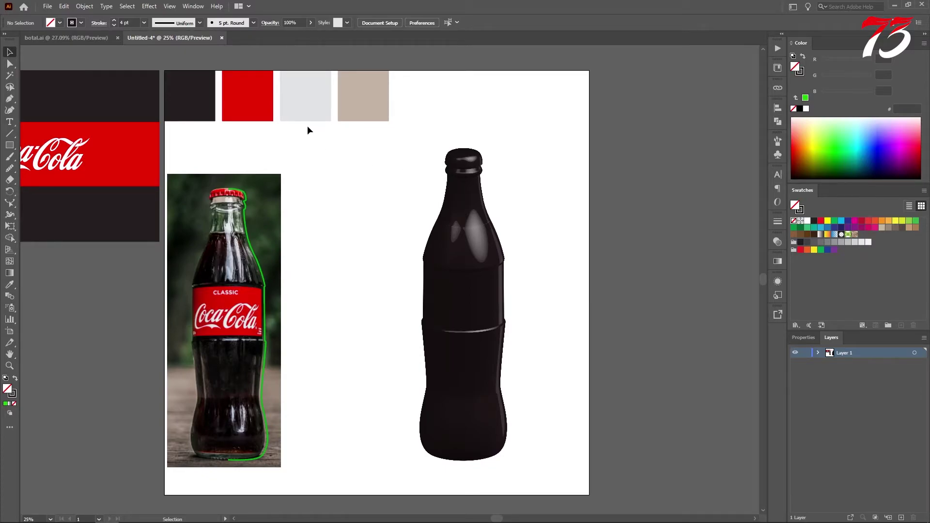
click(192, 6)
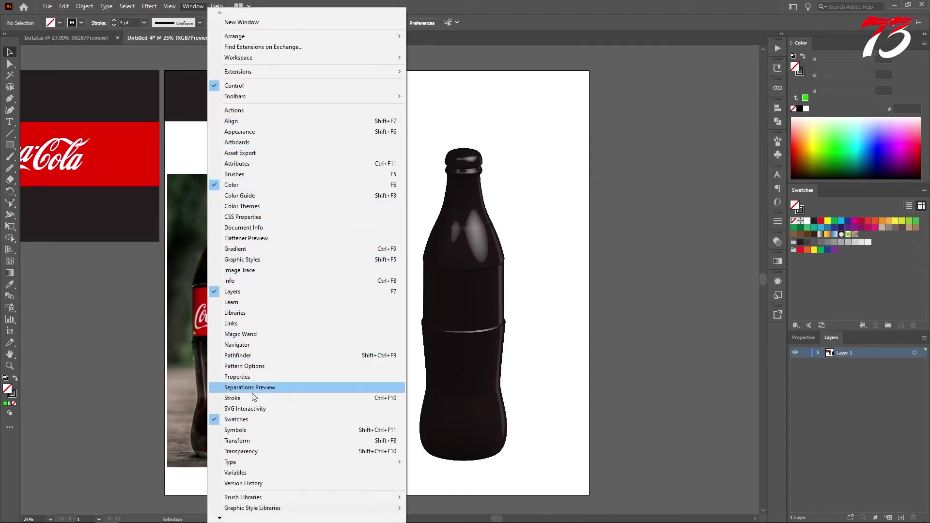
click(247, 430)
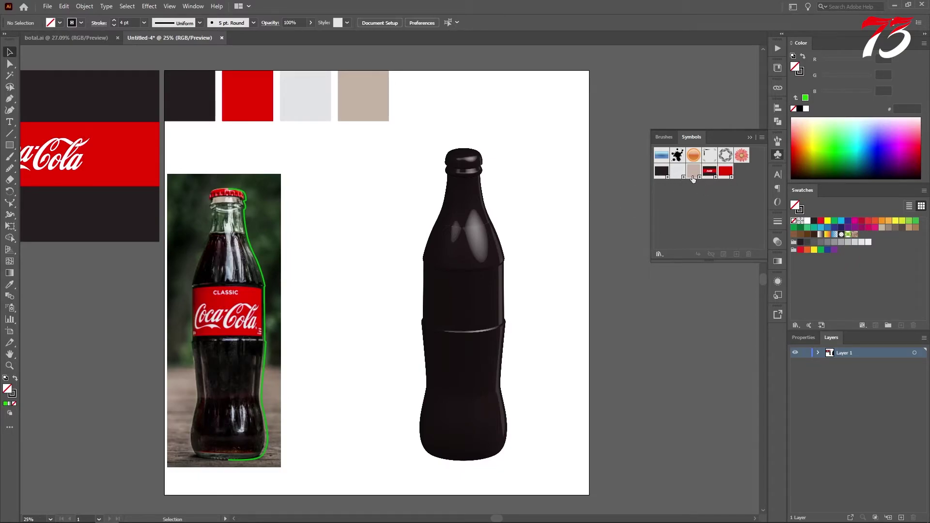
drag(177, 136, 292, 172)
click(184, 174)
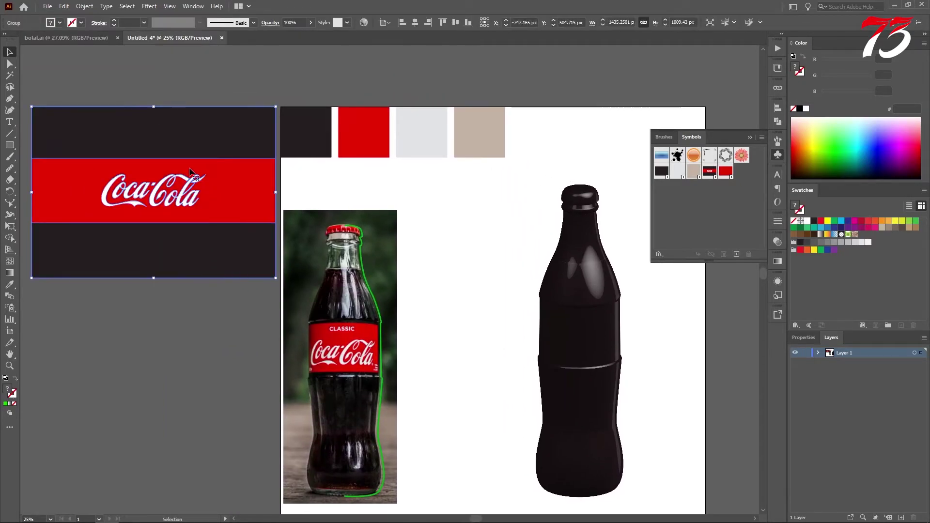
drag(174, 183, 678, 218)
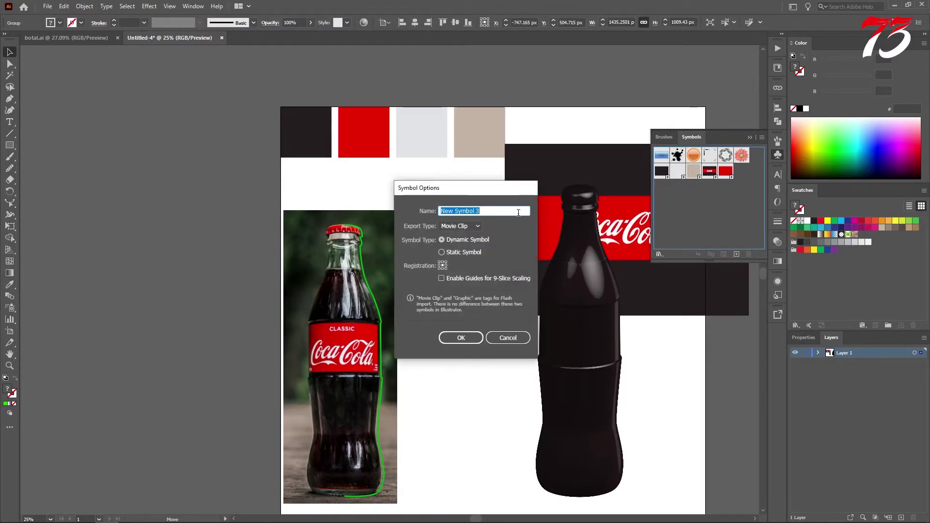
click(458, 339)
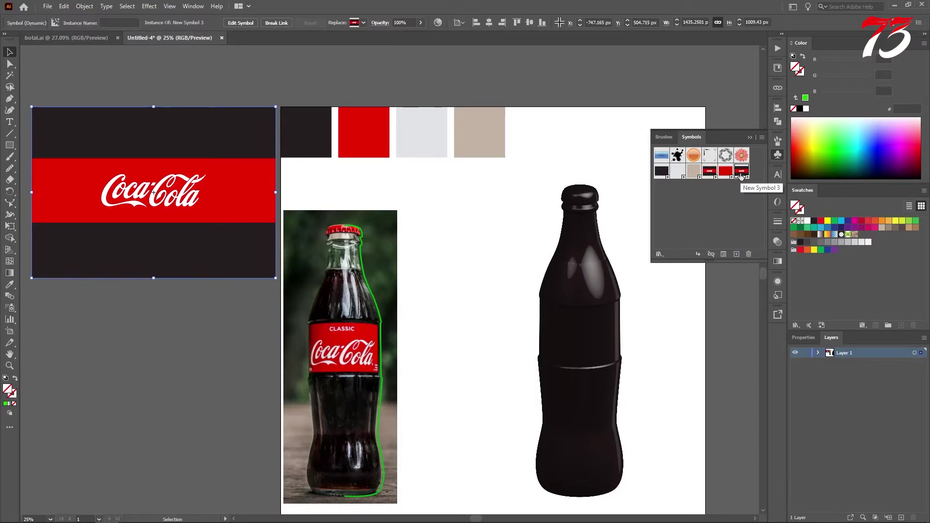
click(317, 131)
click(360, 134)
click(411, 138)
click(476, 142)
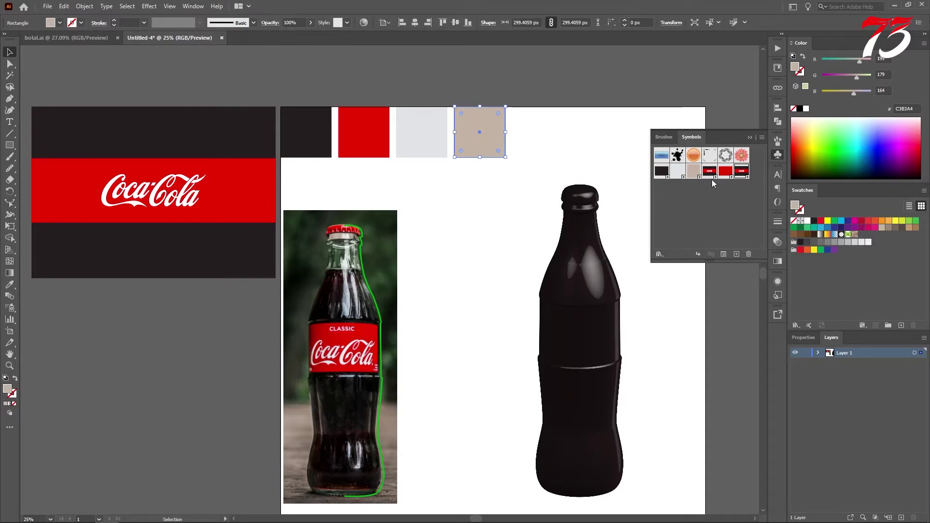
click(623, 259)
drag(644, 257, 586, 260)
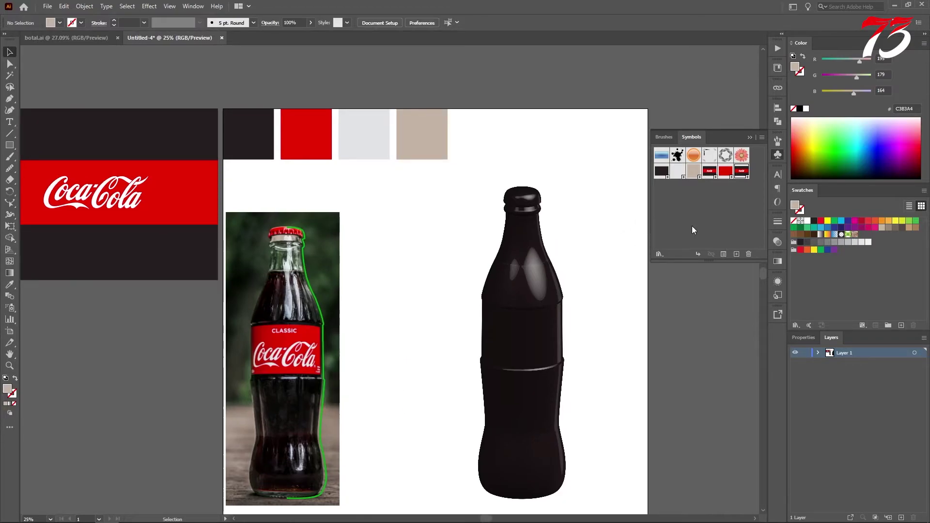
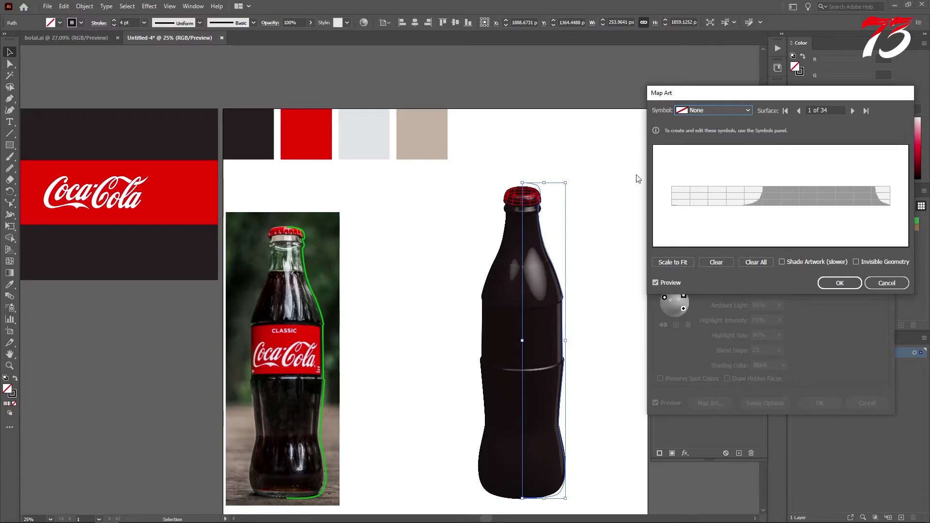
Step: Map the red New Symbol 2 onto surfaces 1 and 2 of the revolved bottle's cap
click(706, 112)
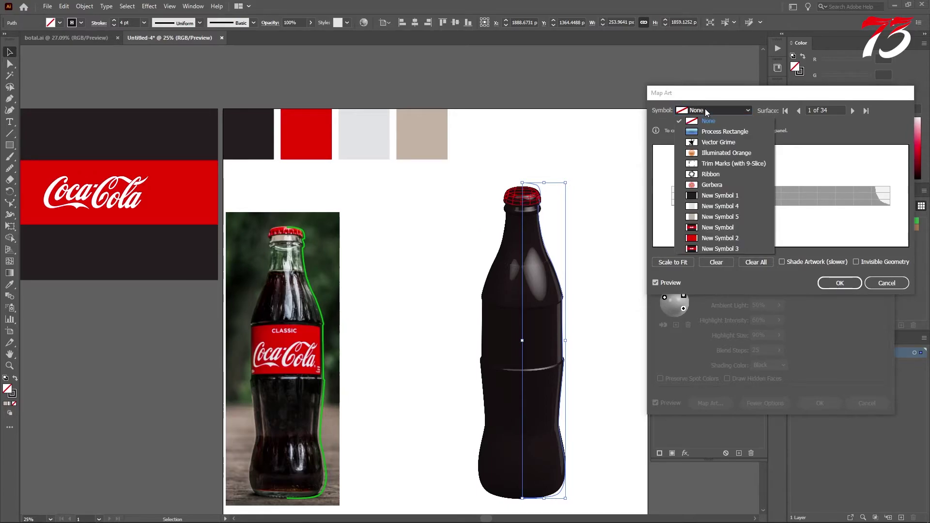
click(702, 238)
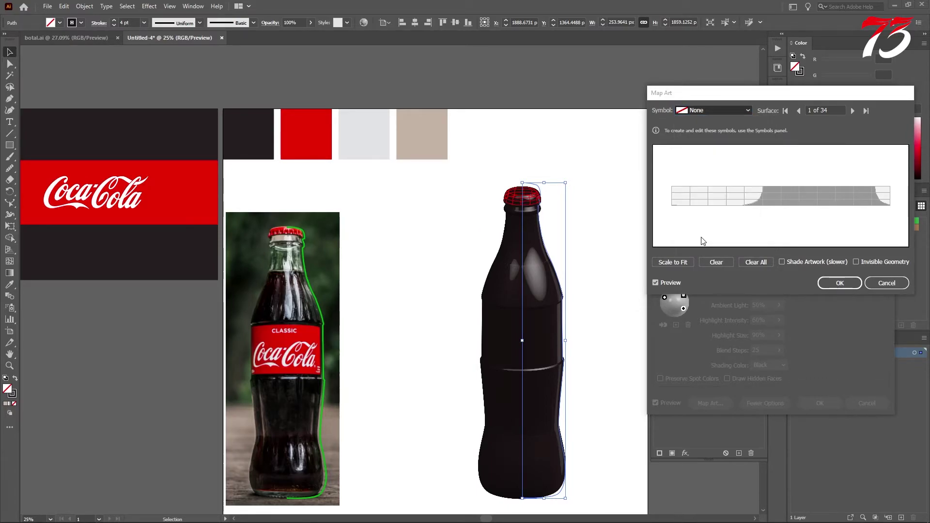
click(852, 111)
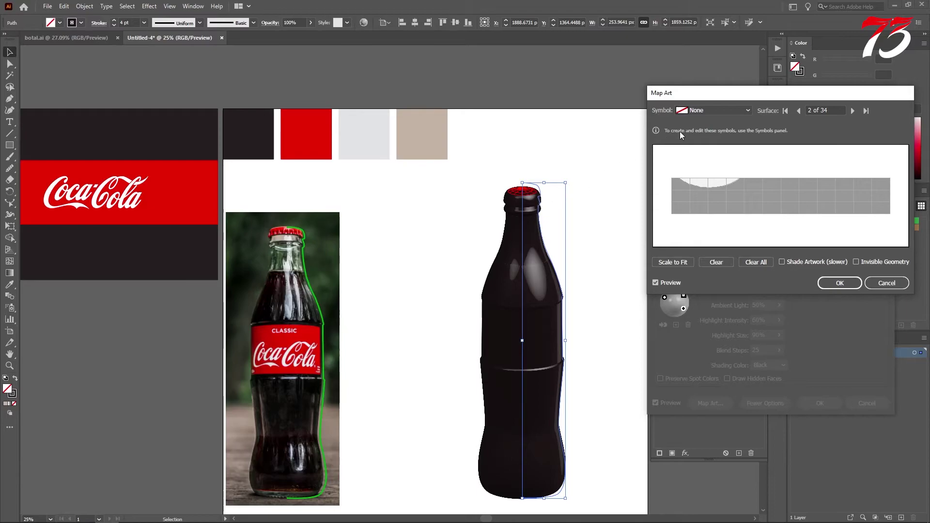
click(685, 110)
click(706, 237)
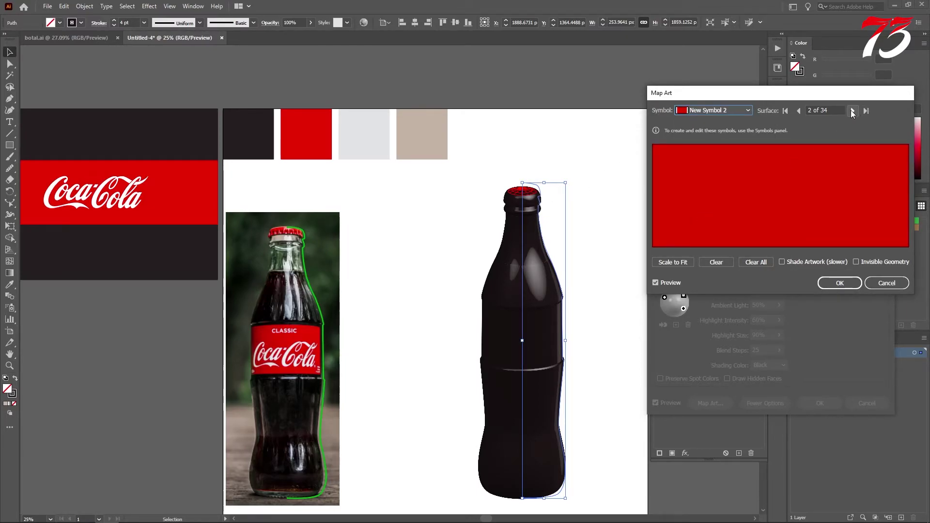
Step: Enable Invisible Geometry for the mapped art and map the red New Symbol 2 onto surface 3
click(852, 111)
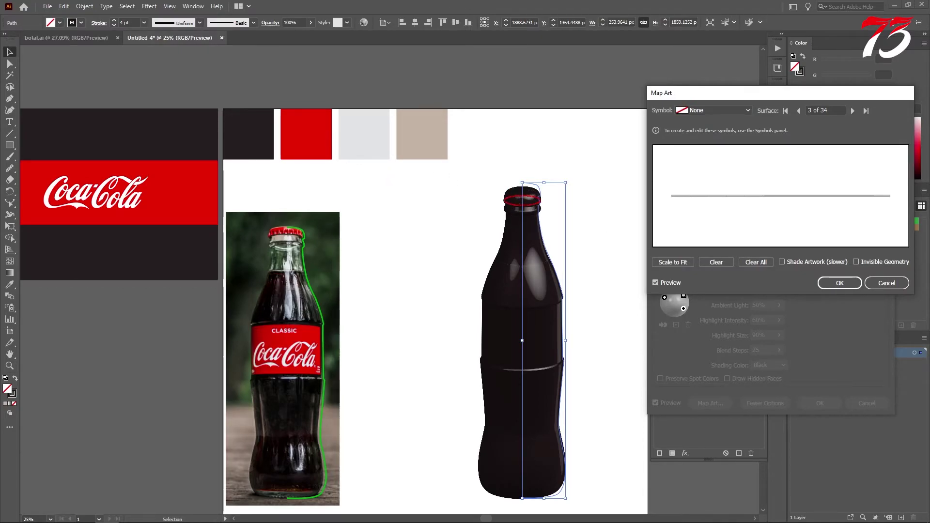
click(867, 263)
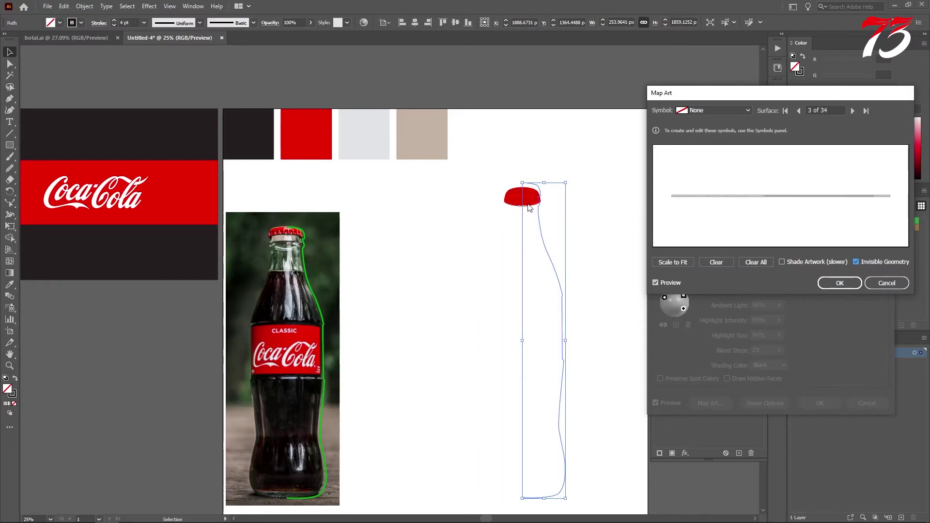
click(712, 111)
click(709, 241)
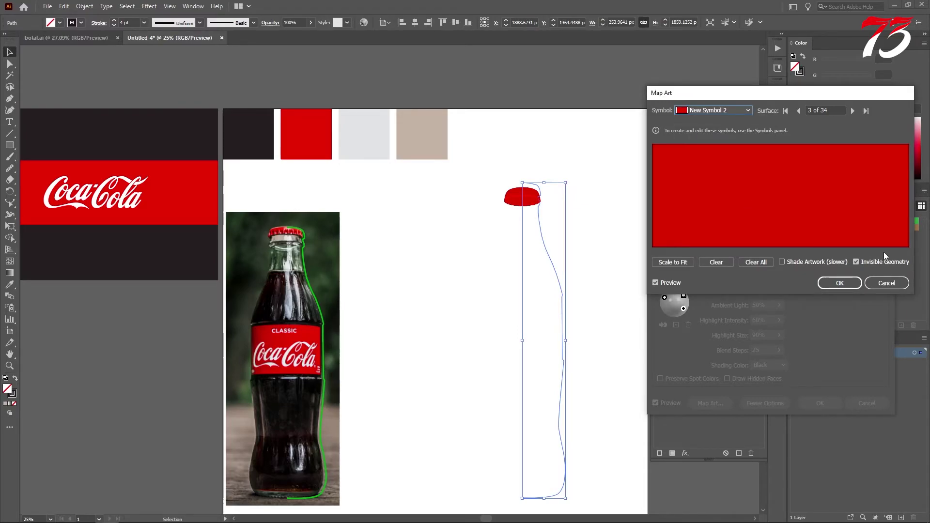
Step: Map the beige New Symbol 5 onto surfaces 4 and 5 of the bottle
click(852, 111)
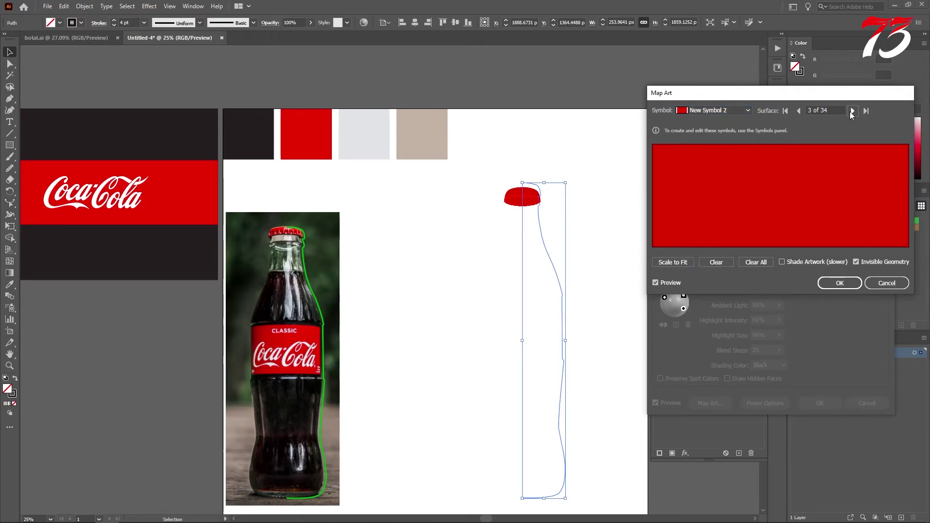
click(711, 111)
click(707, 217)
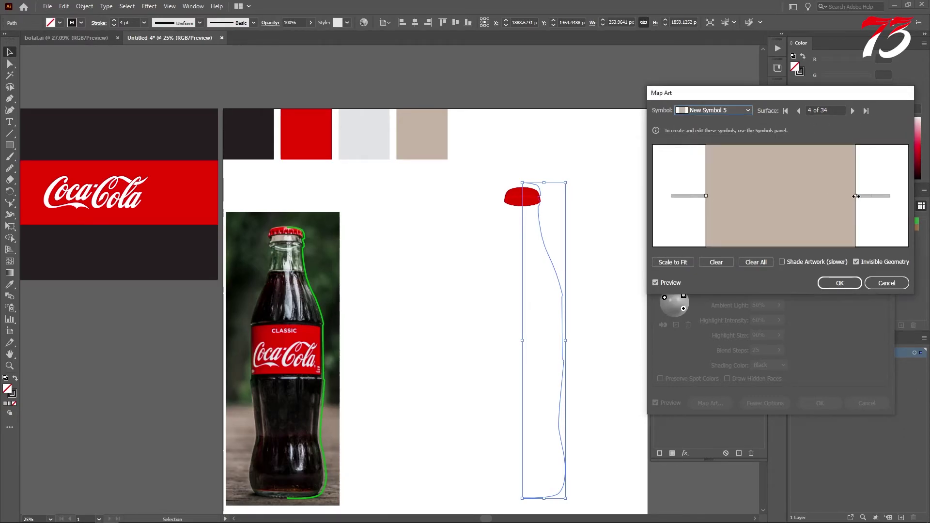
click(852, 111)
click(711, 111)
click(700, 216)
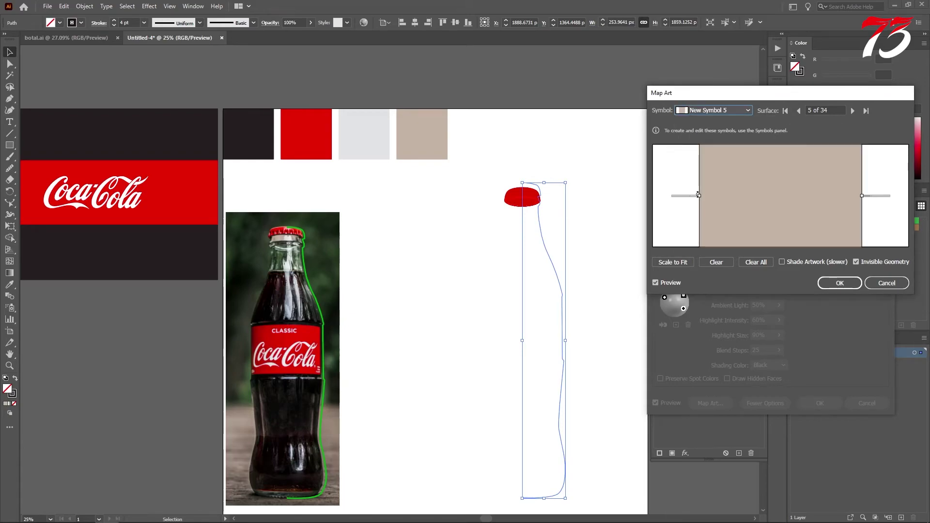
Step: Map the beige New Symbol 5 onto surfaces 6 and 7 of the bottle
click(852, 111)
click(711, 110)
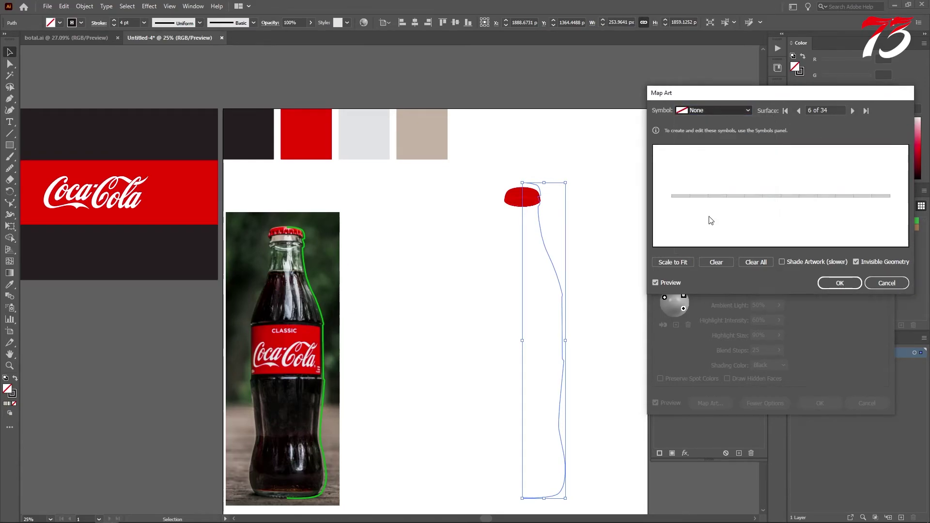
click(710, 217)
click(853, 111)
click(711, 111)
click(709, 218)
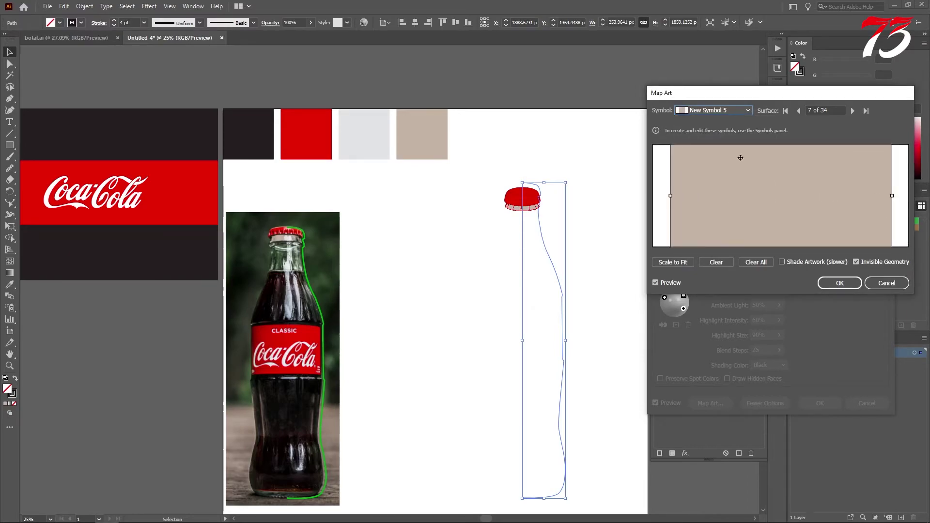
Step: Map the beige New Symbol 5 onto surface 8, widening it to cover the area, and the light grey New Symbol 4 onto surface 9
click(852, 111)
click(712, 111)
click(703, 217)
drag(704, 196, 655, 198)
click(852, 111)
click(711, 110)
click(710, 206)
Step: Map the black New Symbol 1 onto surfaces 10 and 11, stretching it to cover each surface's full width
click(852, 111)
click(711, 111)
click(710, 169)
drag(876, 196, 905, 195)
click(852, 111)
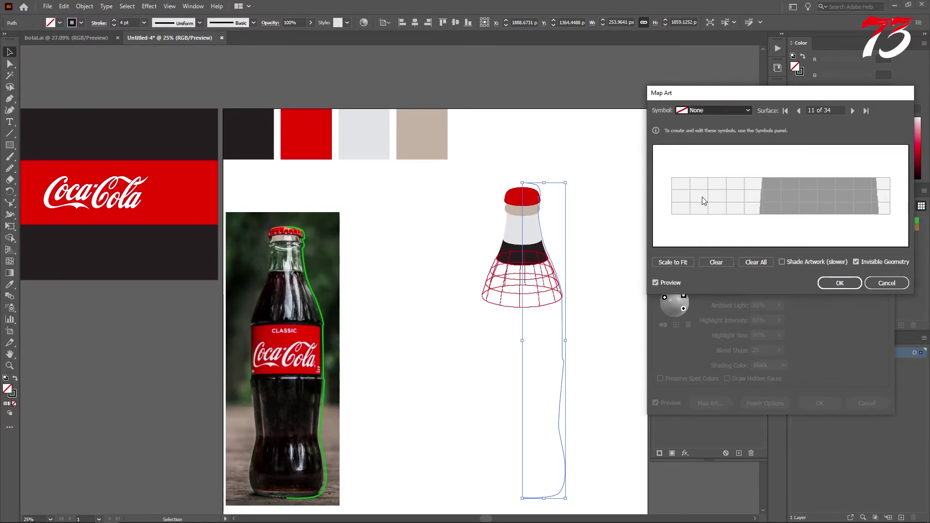
click(711, 111)
click(710, 169)
drag(717, 196, 667, 196)
drag(842, 196, 901, 195)
Step: Map the black New Symbol 1 onto surface 12 and stretch it across the whole width
click(853, 111)
click(711, 111)
click(709, 169)
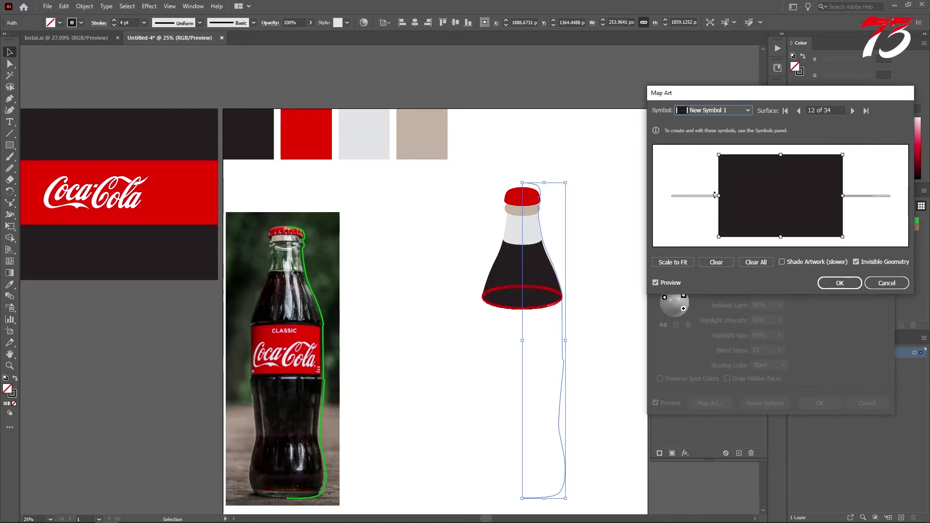
drag(717, 196, 667, 195)
drag(842, 196, 896, 195)
Step: Try the black New Symbol 1 on the bottle's label section, and clear the artwork from surface 22
click(852, 111)
click(711, 110)
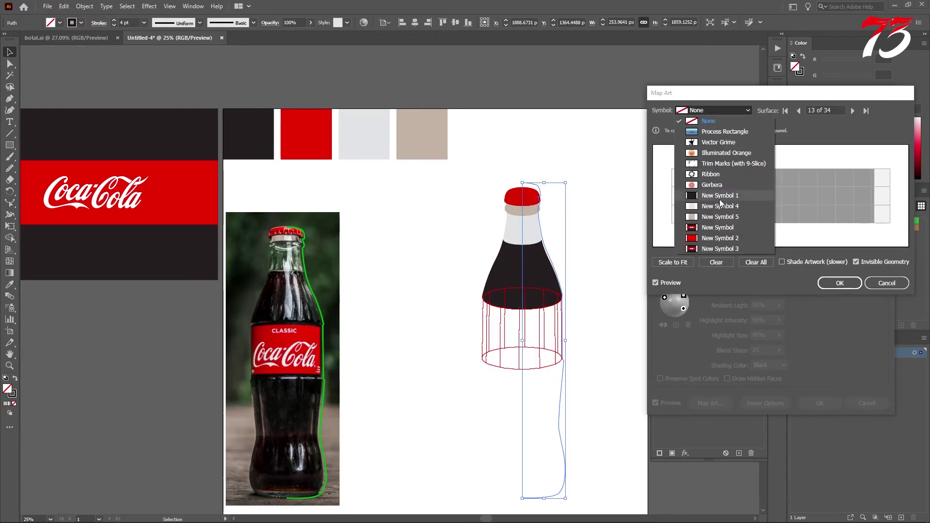
click(719, 195)
drag(717, 196, 667, 196)
drag(842, 195, 894, 193)
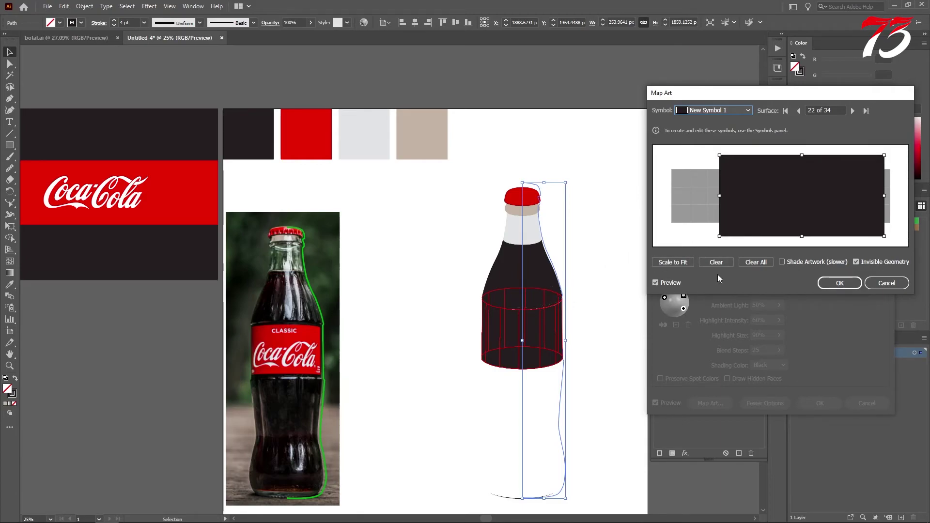
click(713, 262)
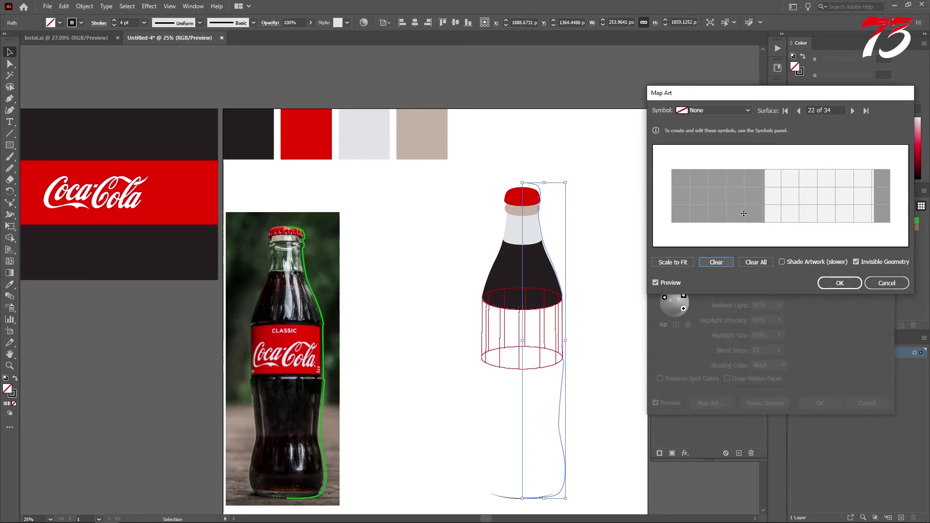
Step: Map the Coca-Cola label New Symbol 3 onto surface 22, resizing and positioning it over the visible front area
click(711, 110)
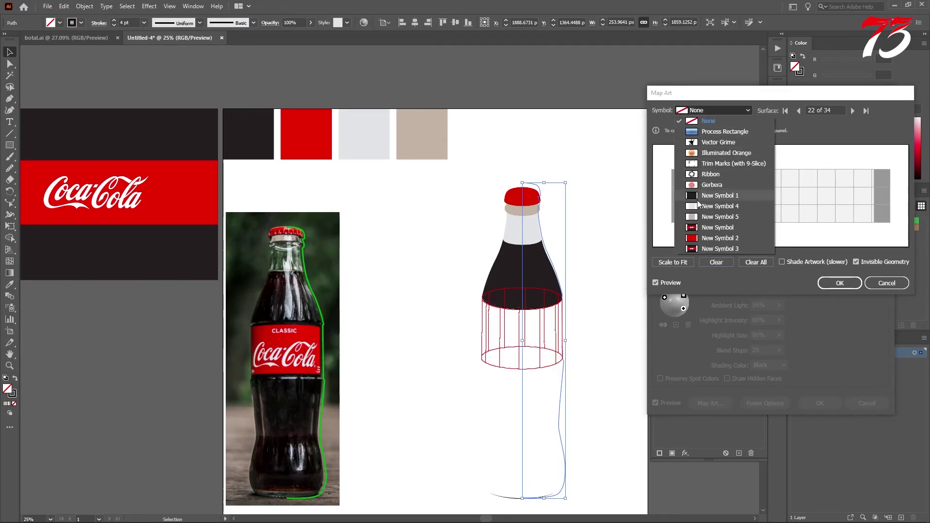
click(717, 248)
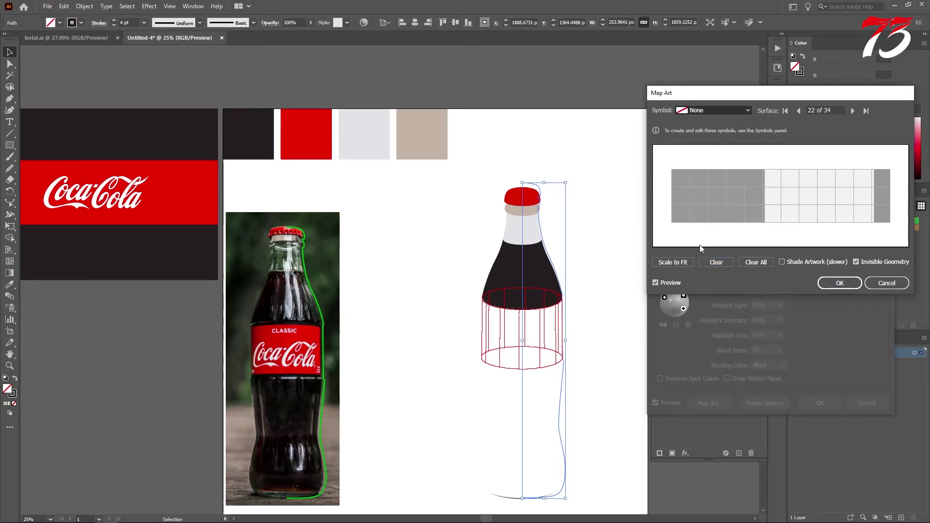
drag(785, 199, 804, 198)
drag(705, 198, 756, 200)
drag(813, 197, 811, 193)
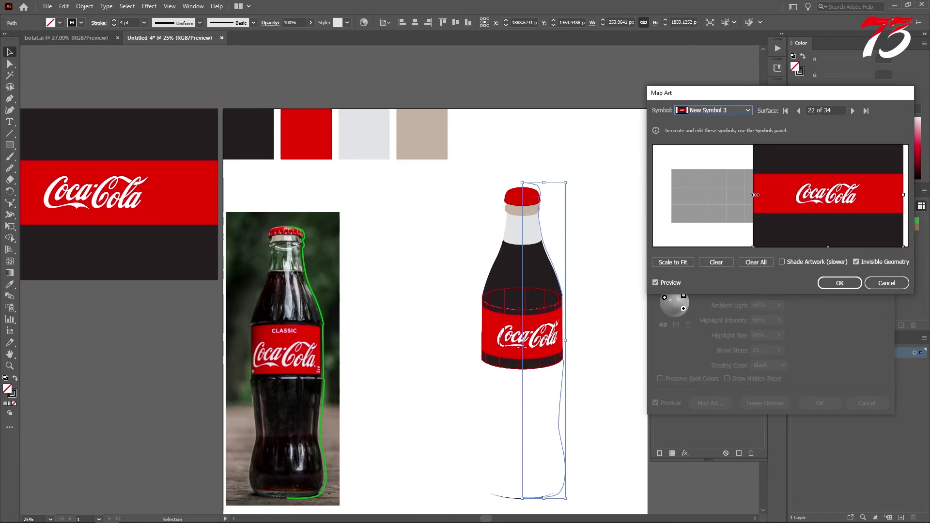
Step: Map the black New Symbol 1 onto surfaces 14 and 15 below the label, stretching it across each surface's full width
click(853, 110)
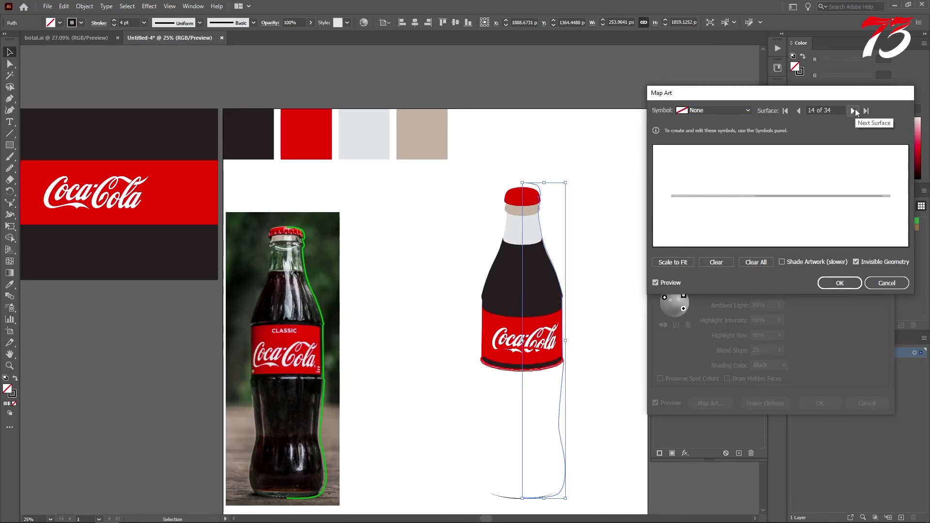
click(748, 111)
click(725, 202)
drag(841, 196, 893, 197)
drag(721, 196, 664, 196)
click(852, 110)
click(747, 111)
click(725, 202)
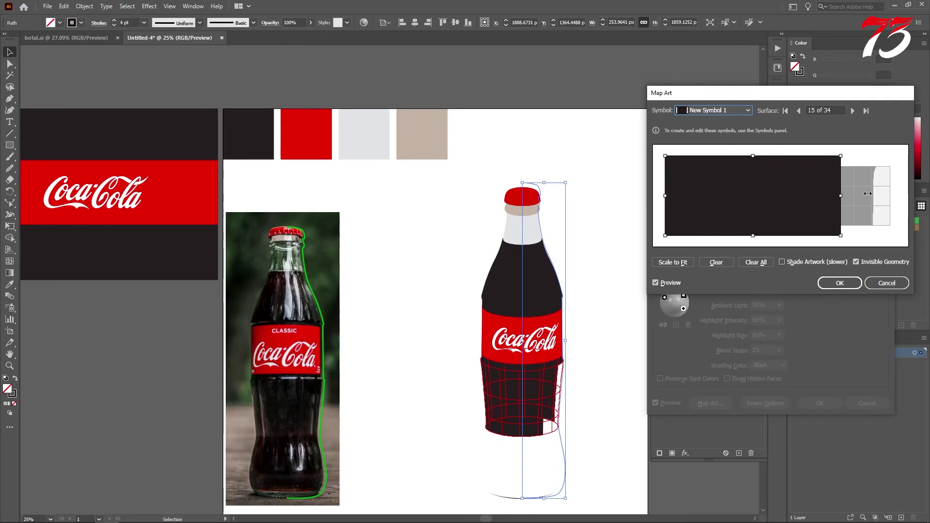
drag(840, 194, 899, 194)
Step: Map the black New Symbol 1 onto surfaces 16 and 17 at the bottle's lower body and base, stretched to full width
click(852, 110)
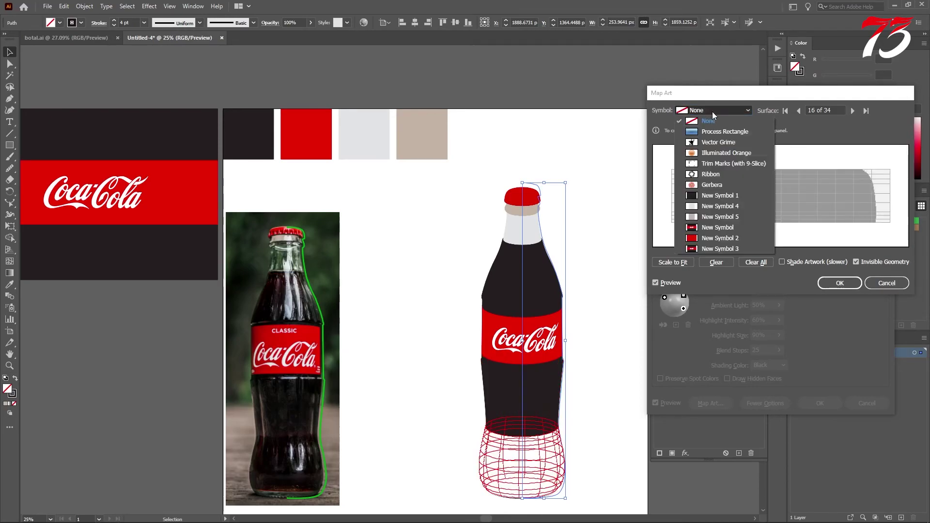
click(703, 202)
drag(720, 196, 664, 196)
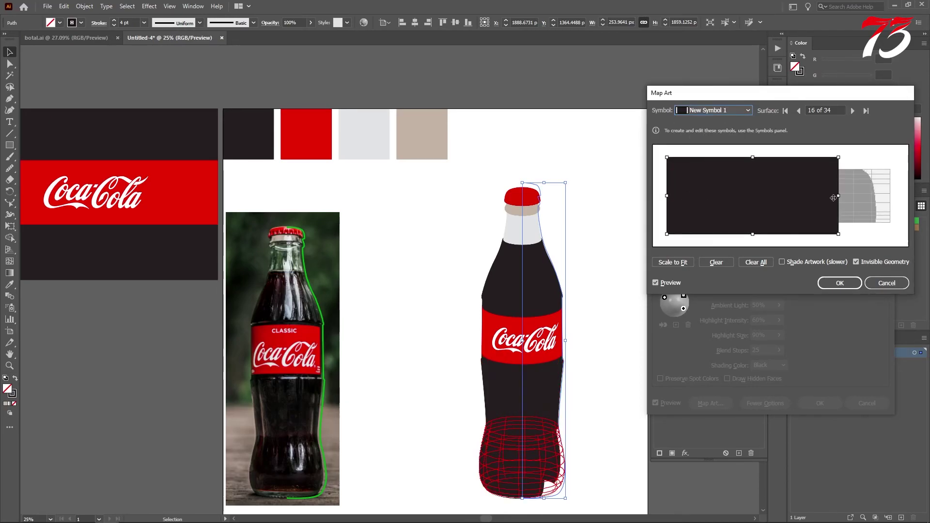
drag(841, 196, 890, 197)
click(853, 111)
click(747, 111)
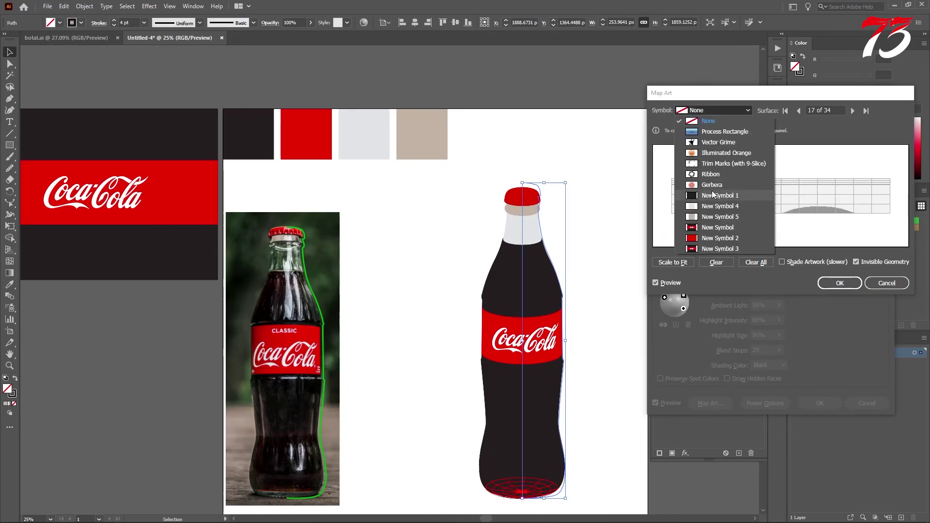
click(700, 201)
drag(710, 196, 668, 196)
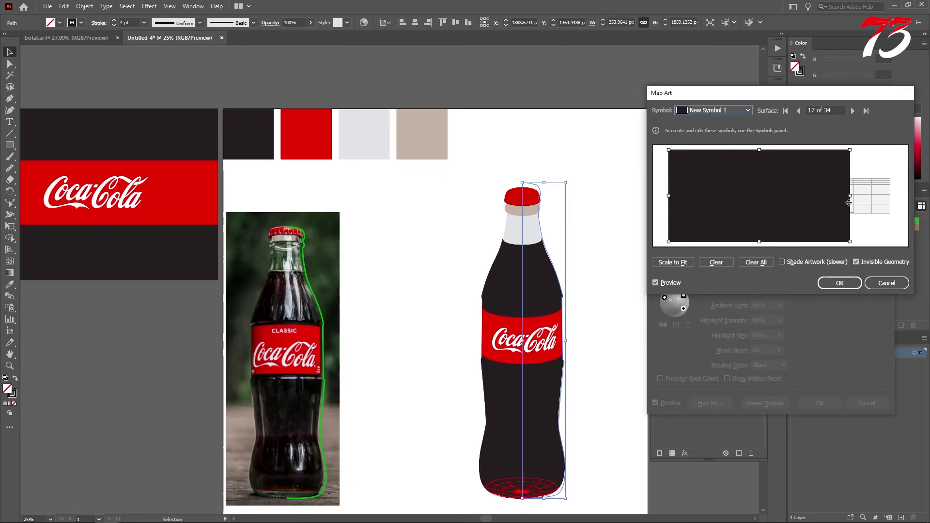
drag(850, 197, 898, 196)
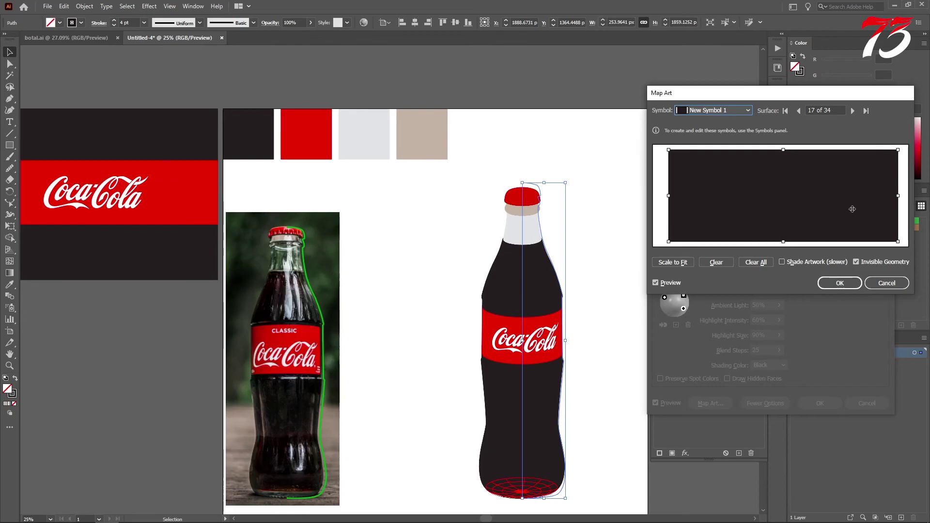
Step: Enable Shade Artwork for the mapped symbols, apply the mapping and the 3D revolve, and deselect the bottle
click(796, 262)
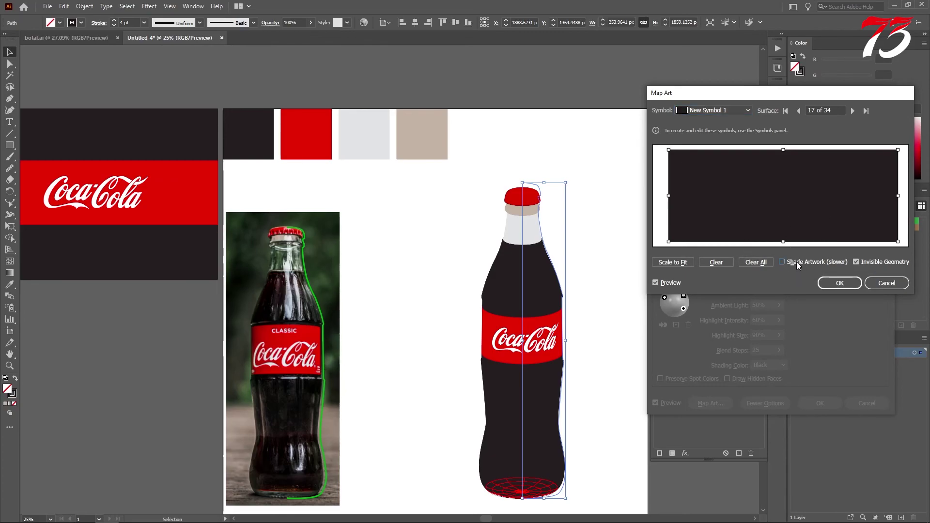
click(834, 282)
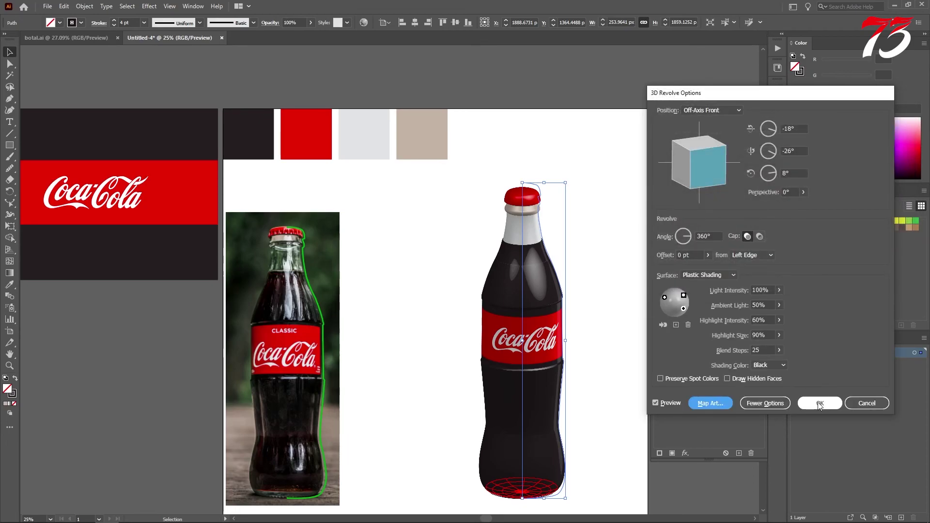
click(818, 404)
click(777, 282)
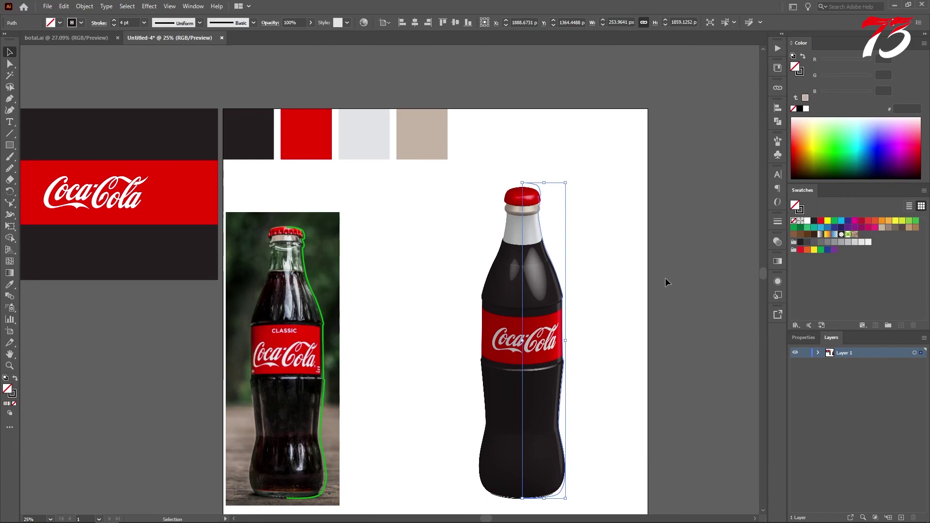
click(665, 277)
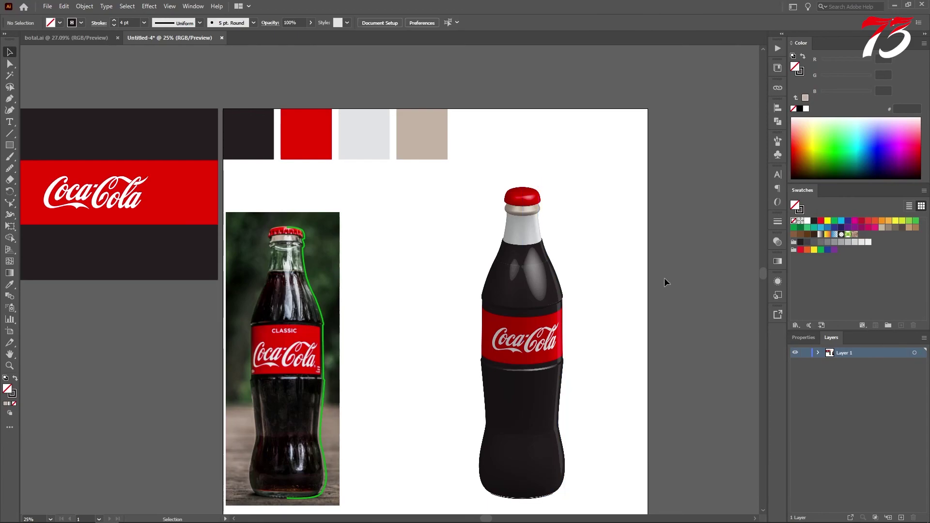